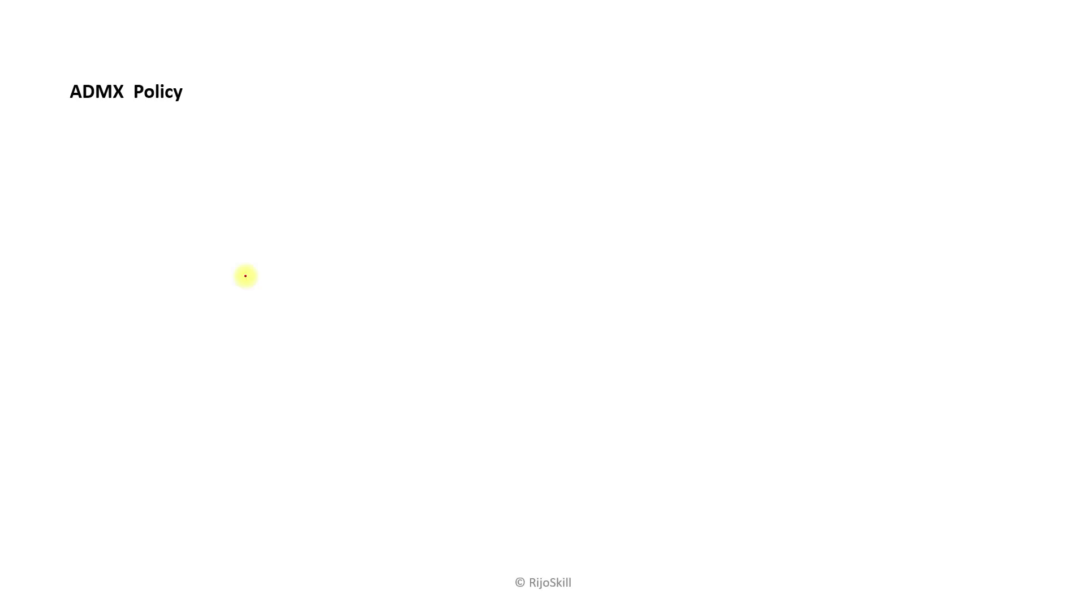
pyautogui.click(246, 276)
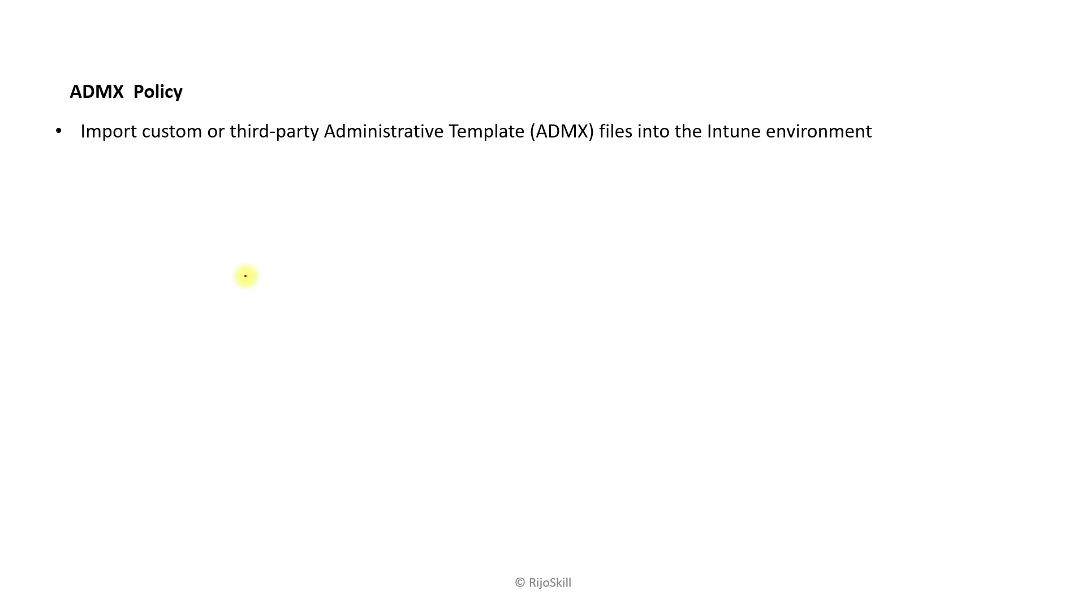
pyautogui.moveTo(335, 146); pyautogui.dragTo(878, 154)
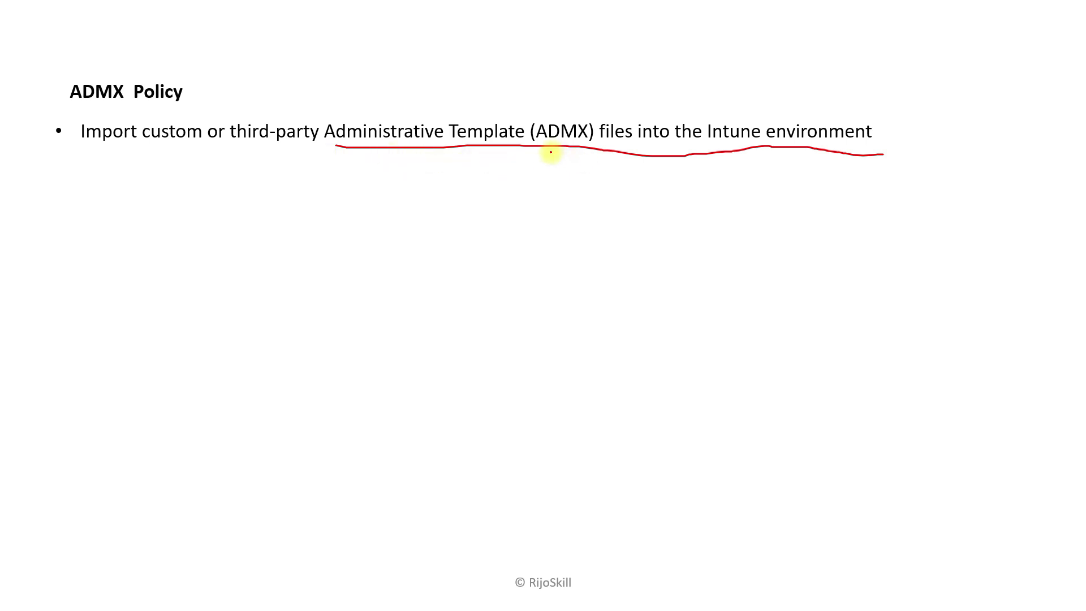
pyautogui.press('Right')
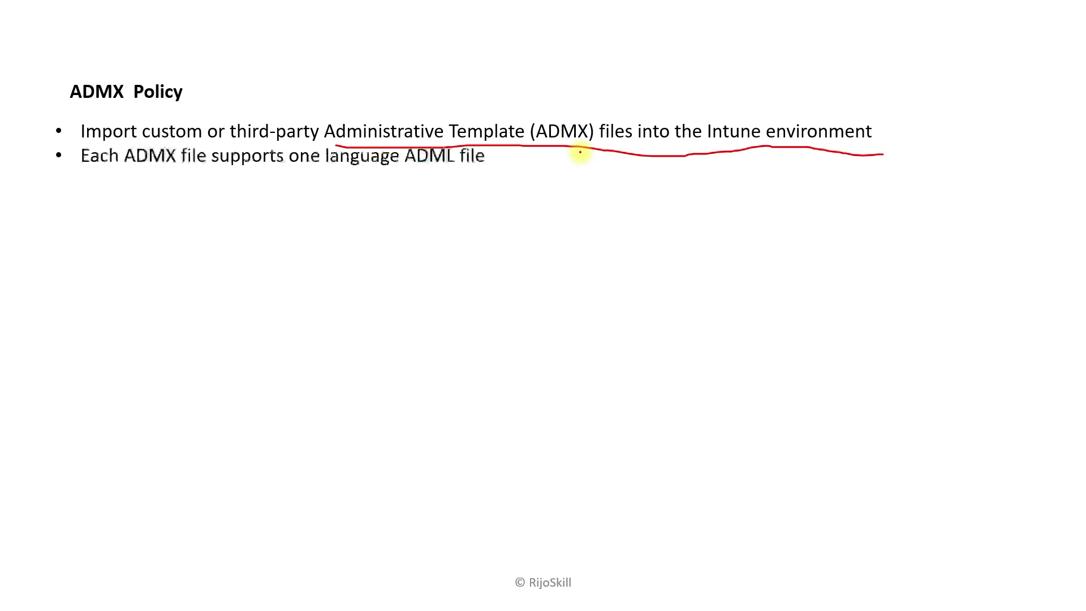
pyautogui.moveTo(130, 171); pyautogui.dragTo(512, 177)
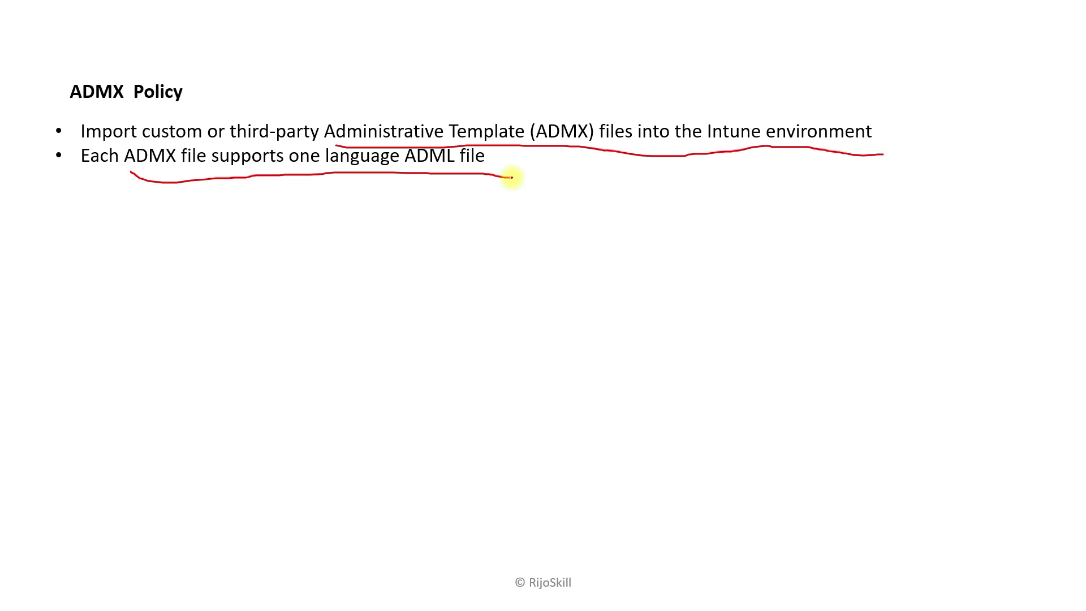
pyautogui.press('Right')
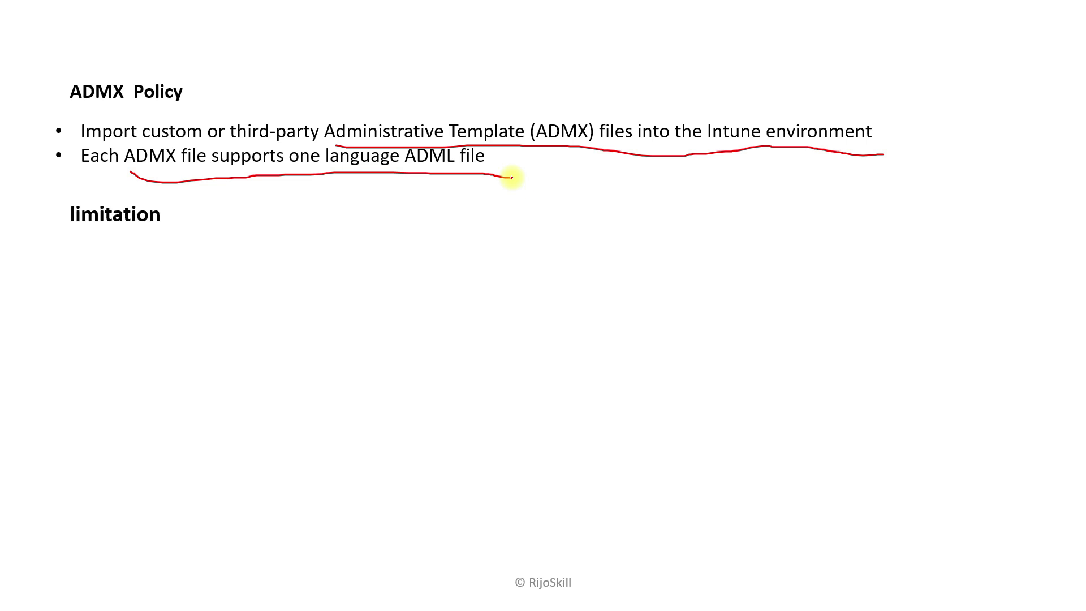
pyautogui.press('Right')
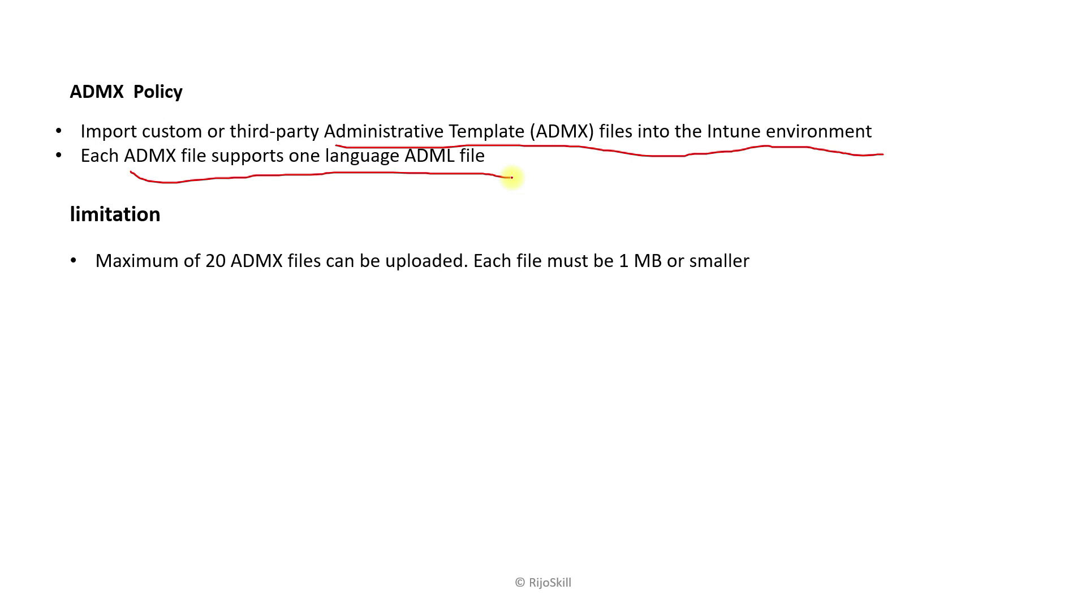
pyautogui.moveTo(121, 275); pyautogui.dragTo(753, 281)
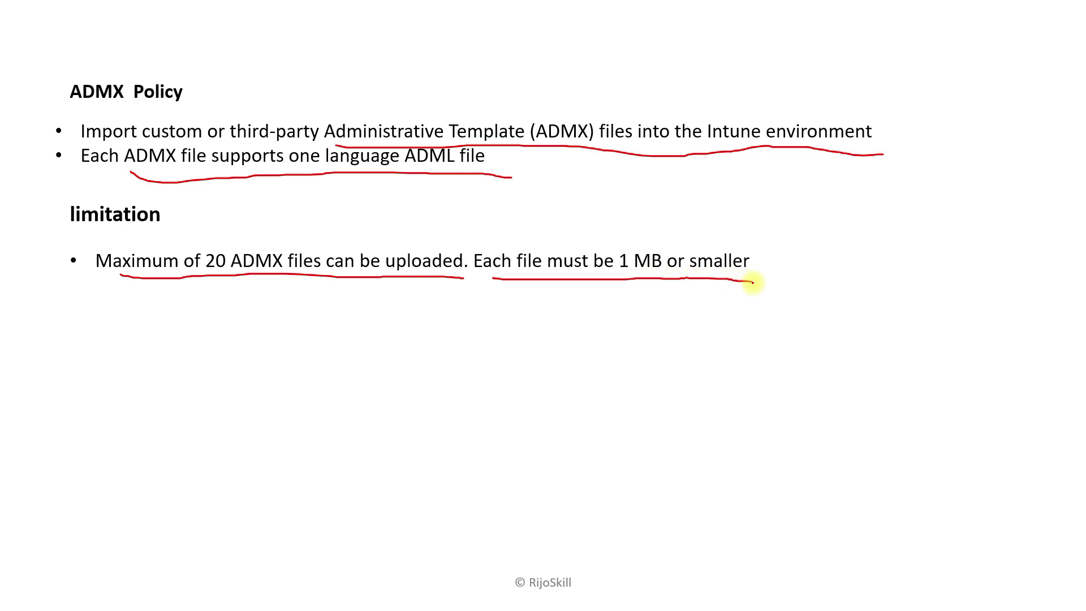
pyautogui.press('Right')
pyautogui.moveTo(94, 302); pyautogui.dragTo(535, 307)
pyautogui.press('Right')
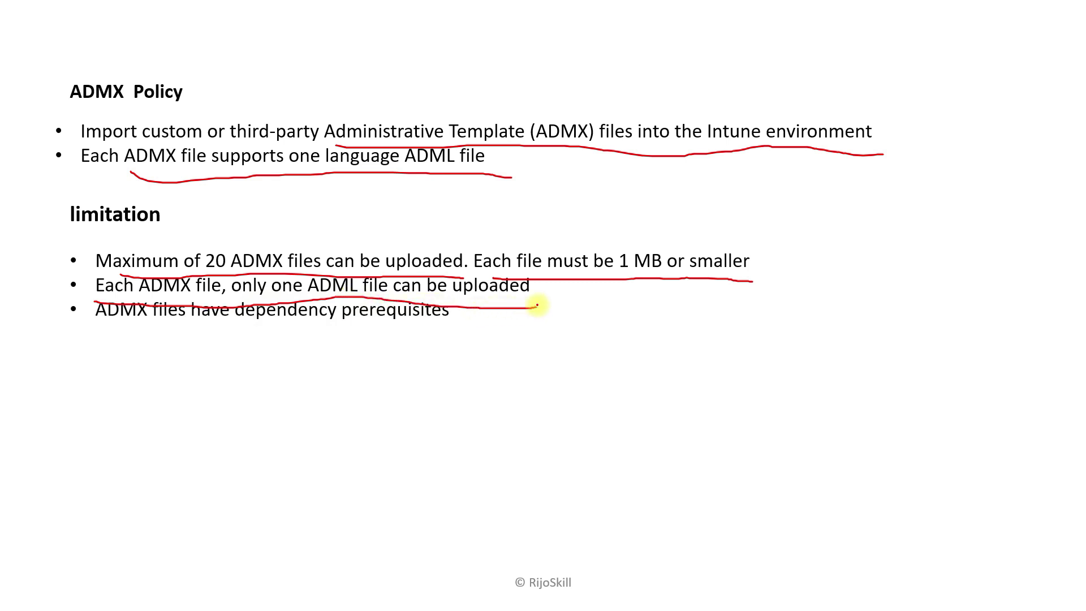
pyautogui.moveTo(96, 332)
pyautogui.mouseDown()
pyautogui.moveTo(458, 333)
pyautogui.moveTo(567, 318)
pyautogui.moveTo(583, 337)
pyautogui.mouseUp()
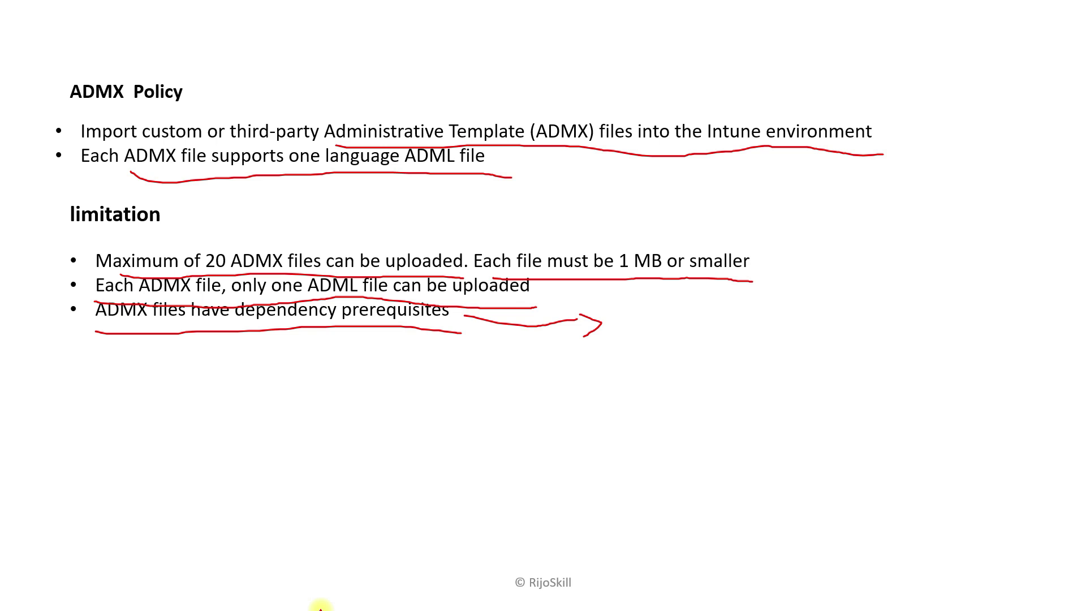
pyautogui.press('Right')
pyautogui.moveTo(105, 322); pyautogui.dragTo(260, 323)
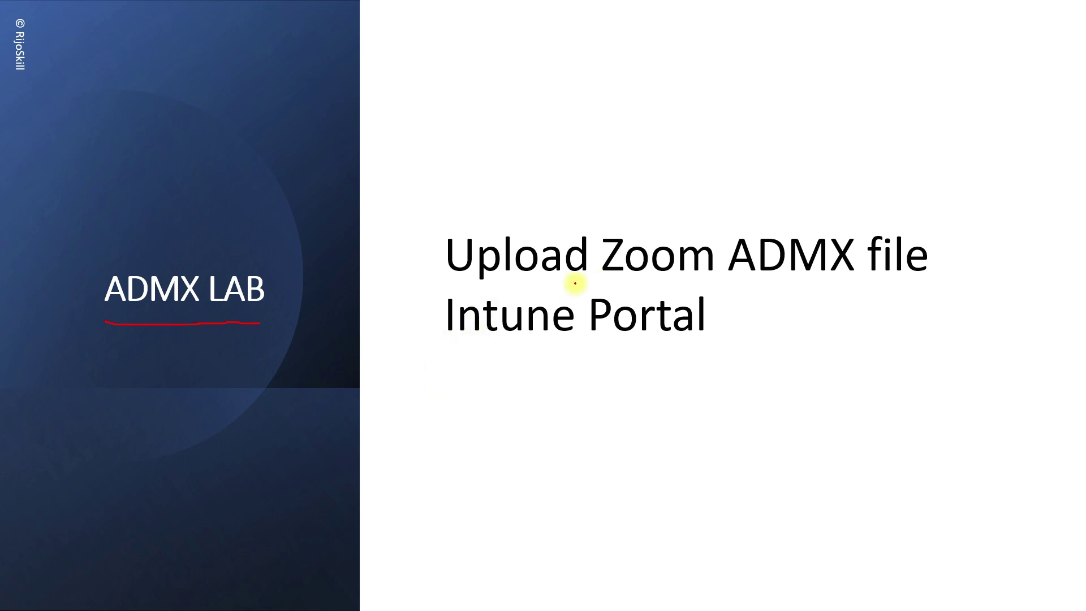
pyautogui.moveTo(618, 286); pyautogui.dragTo(837, 284)
pyautogui.moveTo(475, 350); pyautogui.dragTo(721, 351)
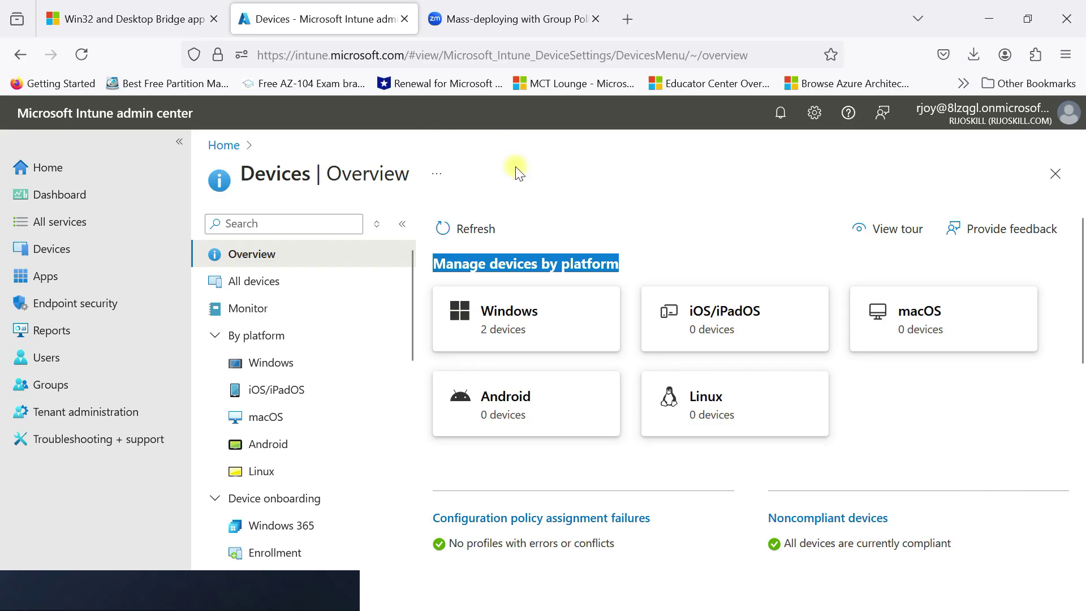
# Step: Open the Windows device configuration and start an ADMX import, reviewing the ADMX and default-language ADML file requirements
pyautogui.click(274, 365)
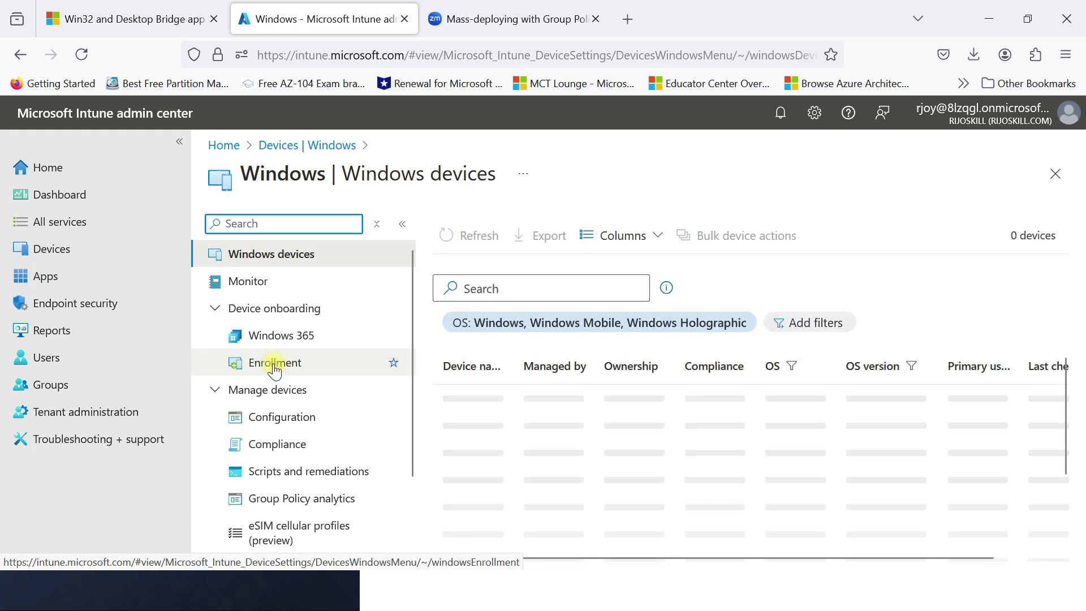
pyautogui.scroll(-3, 316, 413)
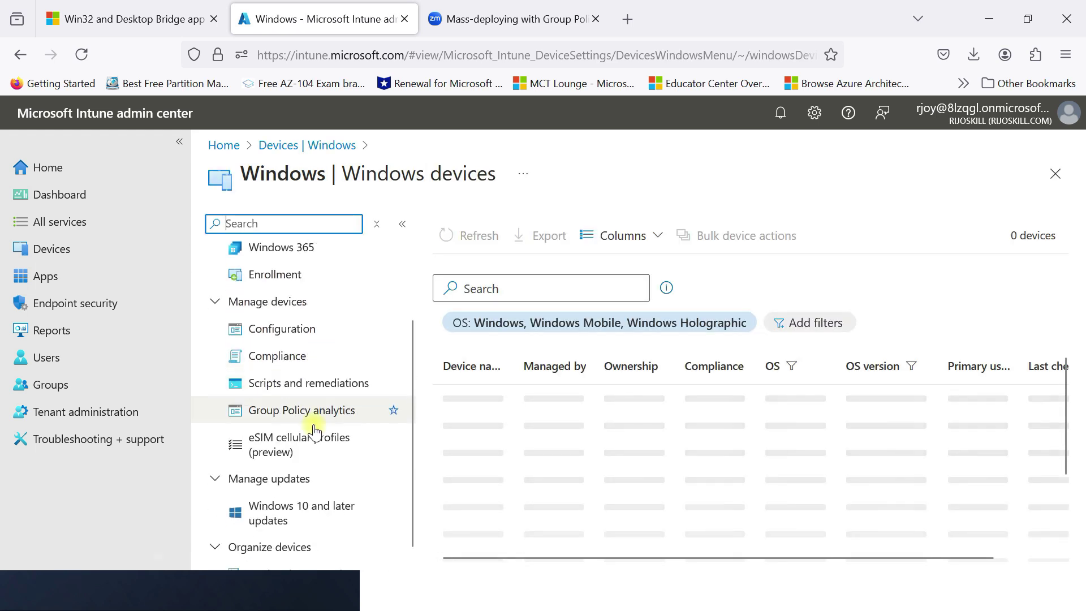
pyautogui.click(273, 333)
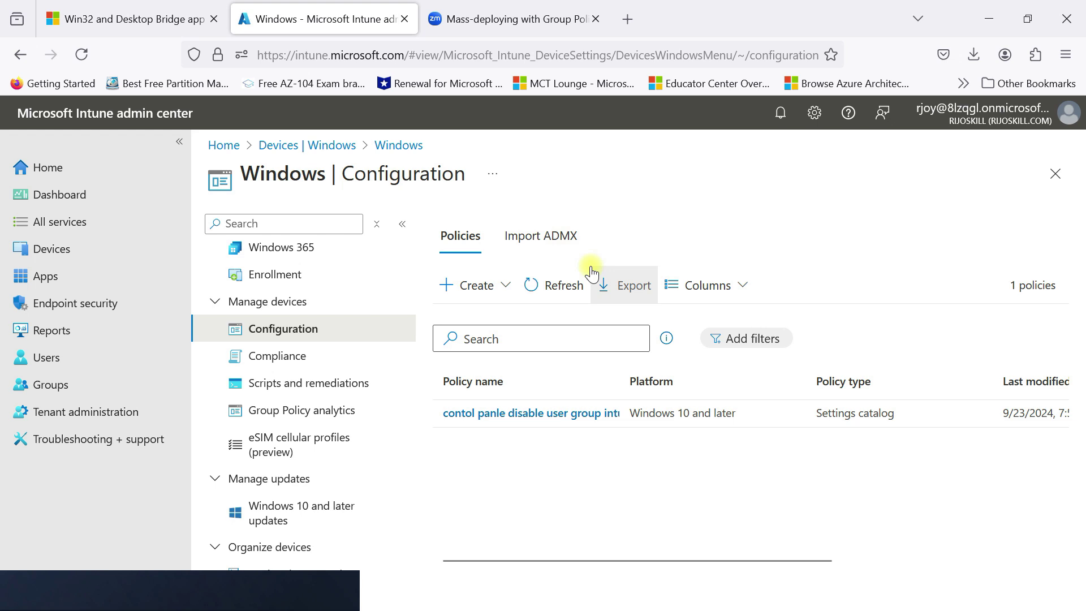
pyautogui.click(553, 242)
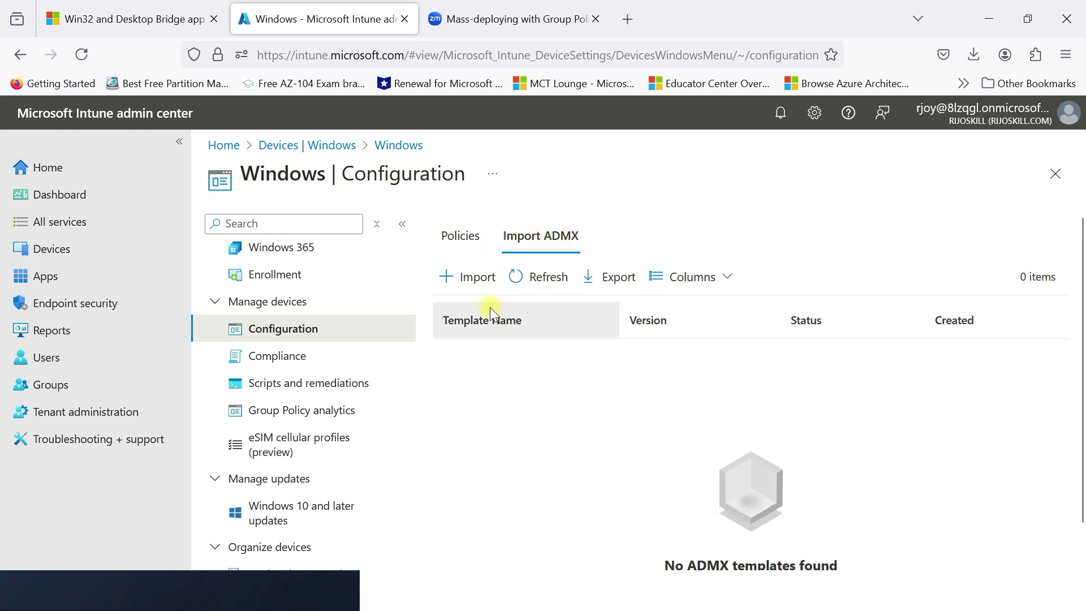
pyautogui.click(473, 291)
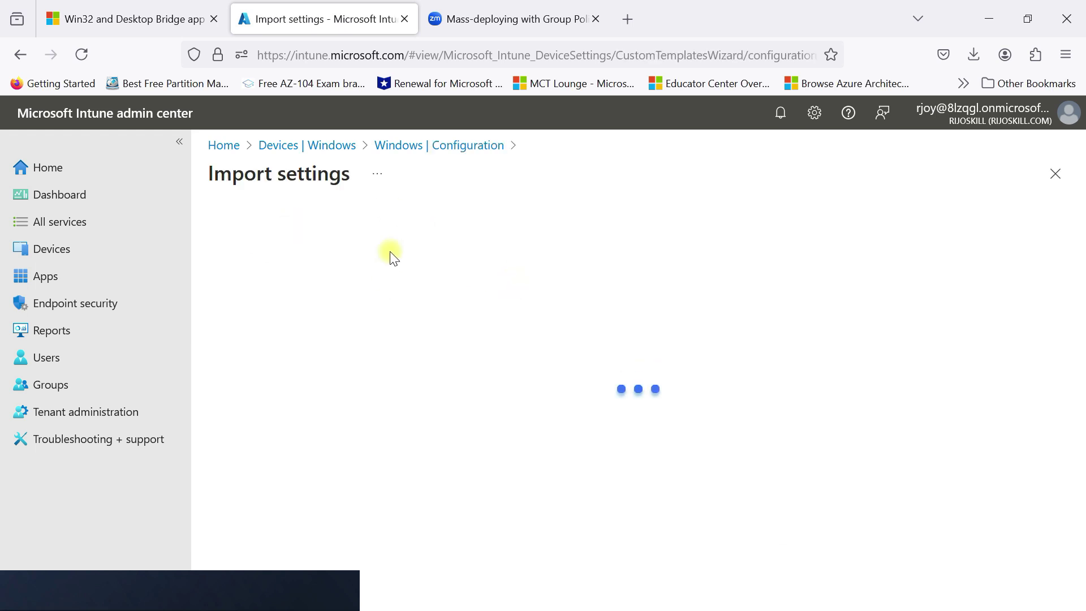
pyautogui.moveTo(214, 318); pyautogui.dragTo(262, 321)
pyautogui.moveTo(216, 364); pyautogui.dragTo(384, 387)
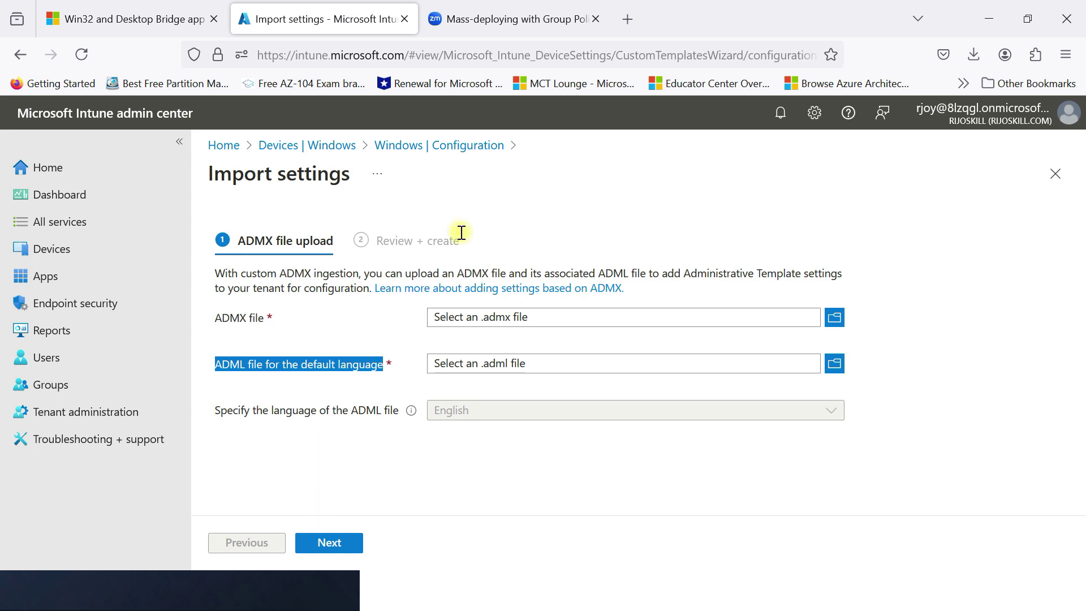
# Step: Search the web for "admx profile zoom" in a new browser tab and open Zoom's "Mass-deploying with Group Policy Objects" article
pyautogui.click(497, 19)
pyautogui.click(629, 21)
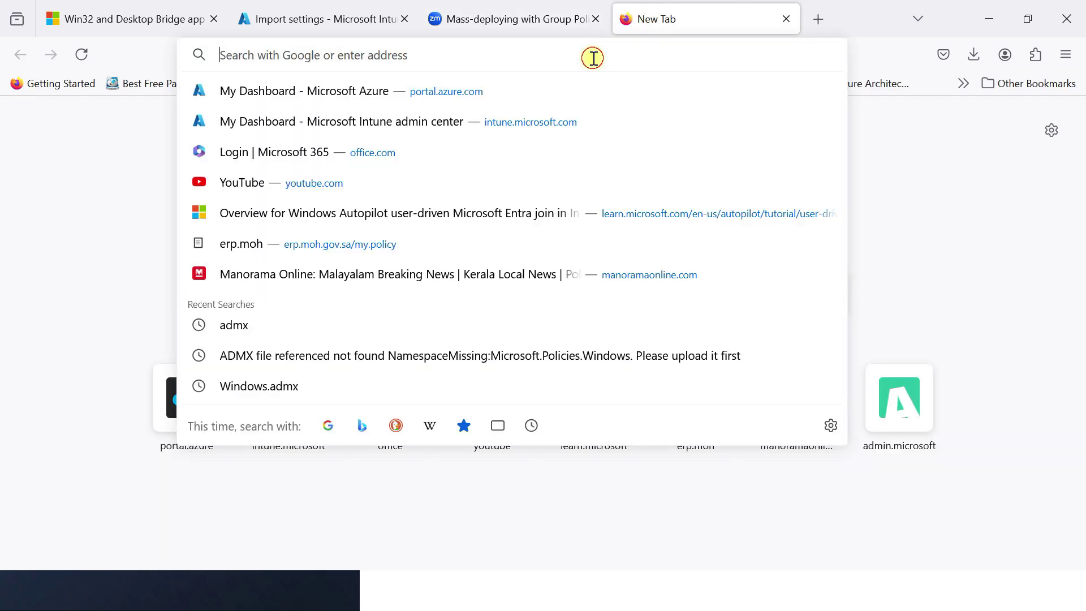
pyautogui.write('a')
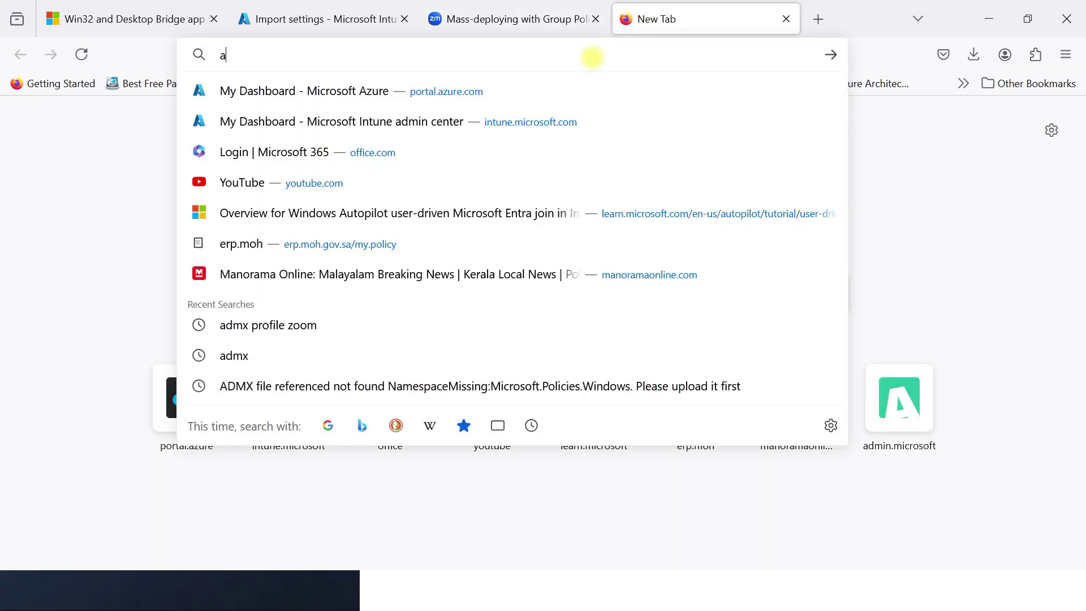
pyautogui.write('dmx zoom')
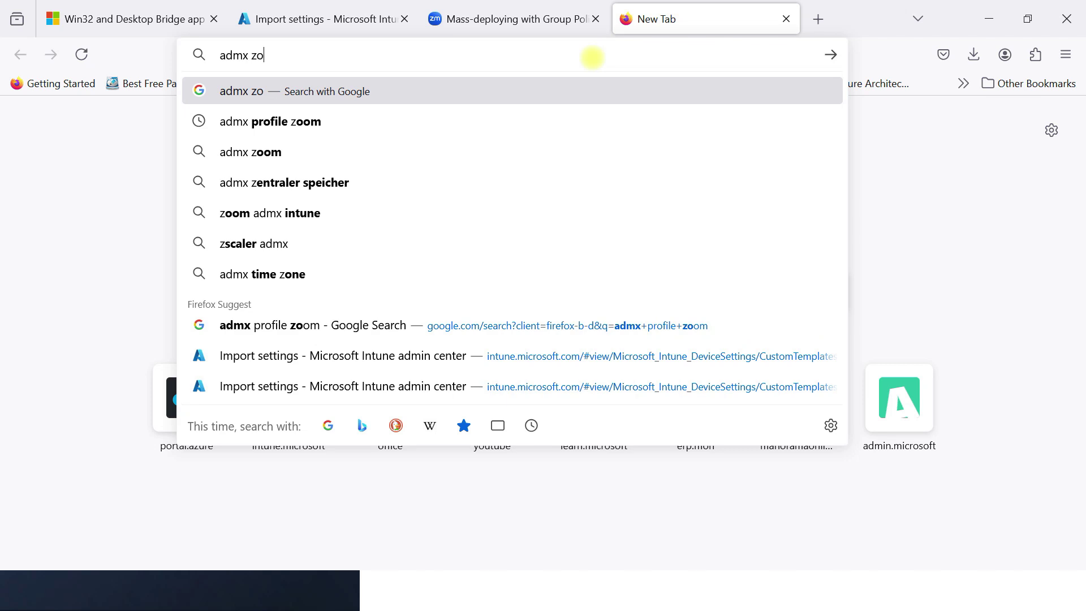
pyautogui.click(315, 122)
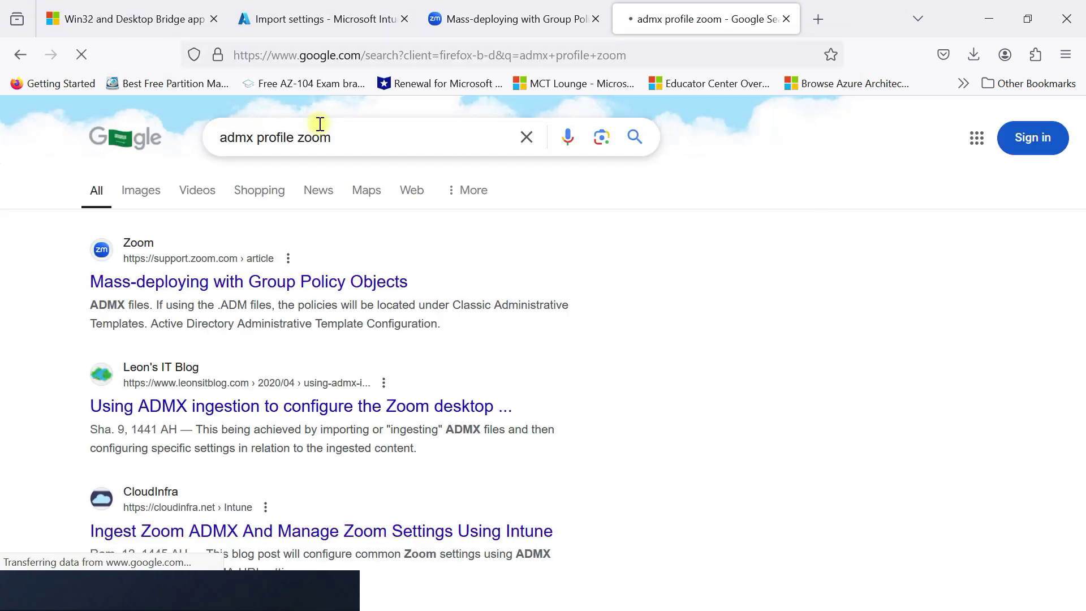
pyautogui.click(197, 291)
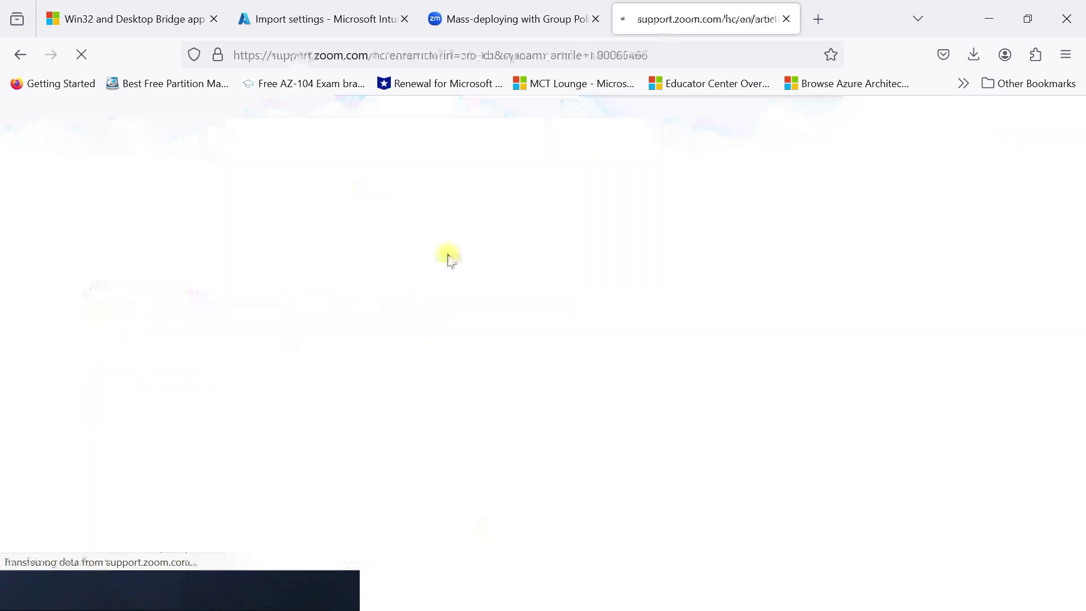
# Step: Download the Windows desktop client policy templates for Zoom version 6.2.0 from the article's available templates
pyautogui.scroll(-10, 629, 290)
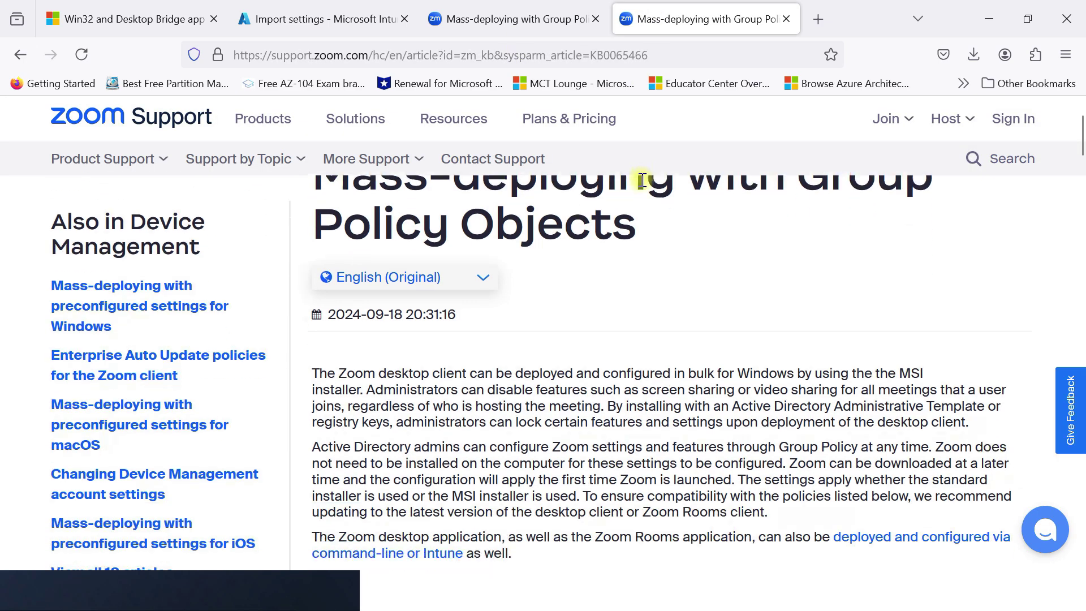
pyautogui.scroll(-2, 629, 291)
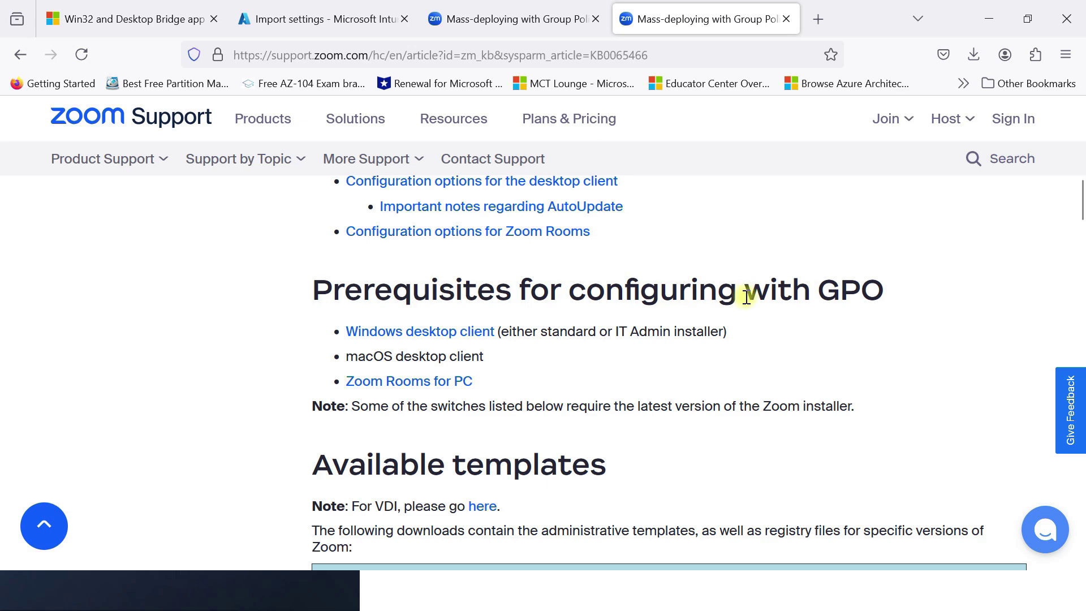
pyautogui.scroll(-4, 734, 299)
pyautogui.scroll(-3, 509, 260)
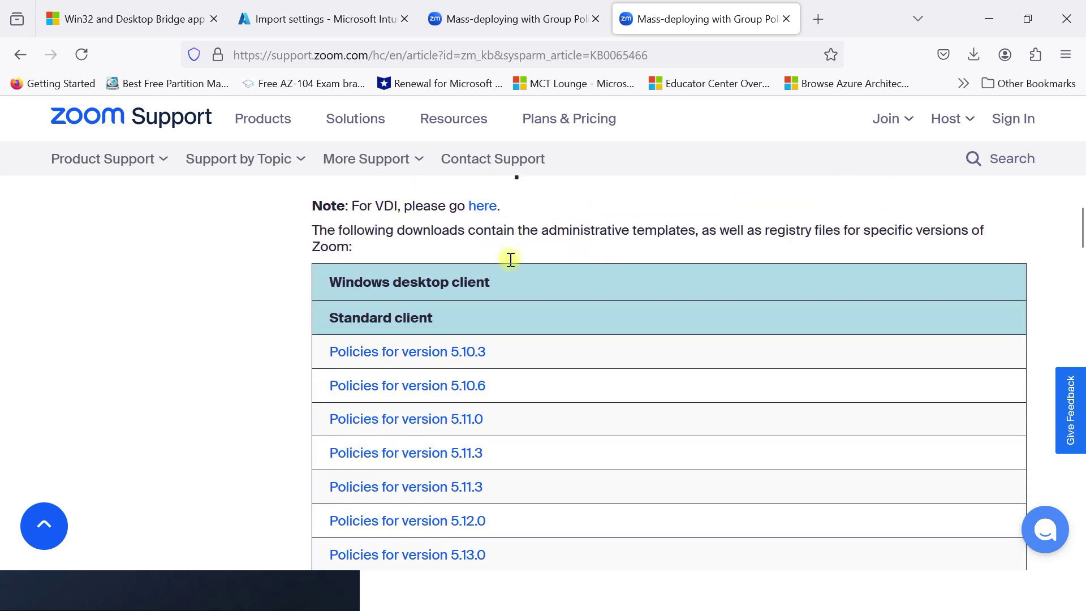
pyautogui.scroll(-10, 452, 321)
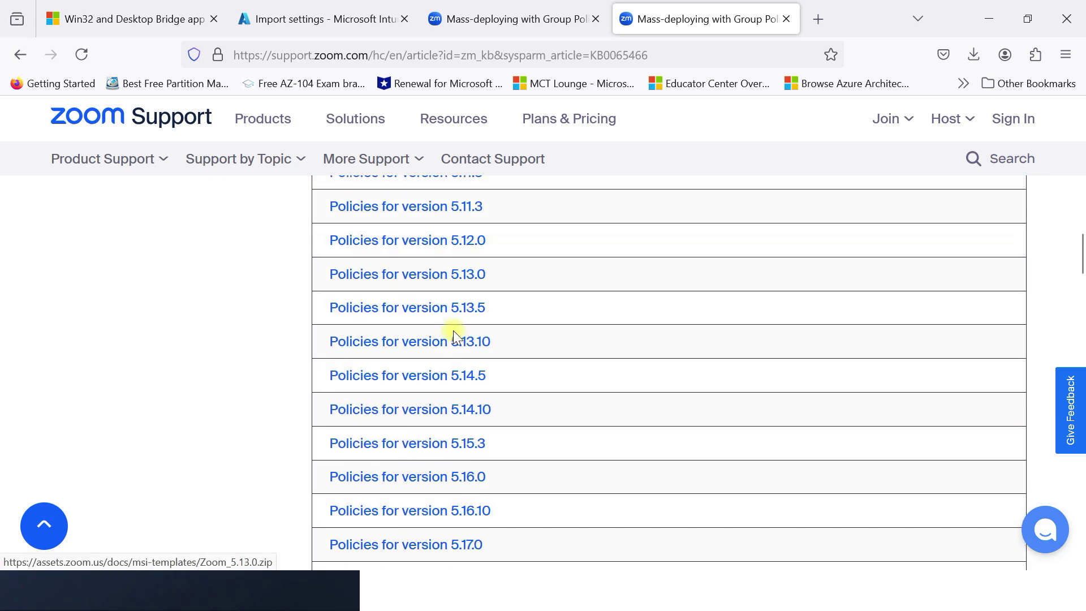
pyautogui.scroll(2, 436, 418)
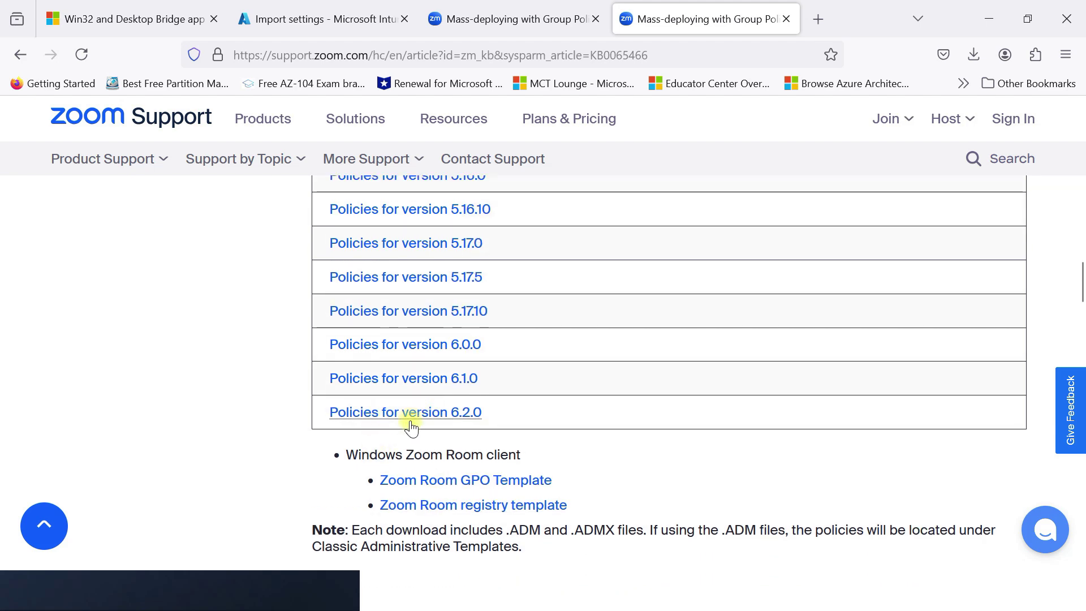
pyautogui.click(414, 416)
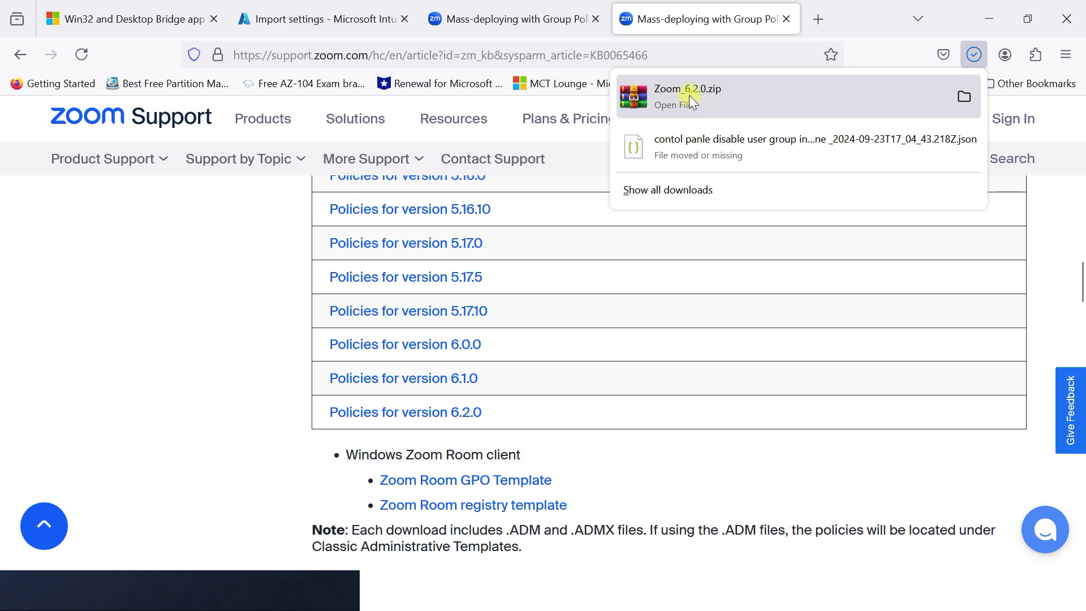
# Step: Show the downloaded Zoom_6.2.0 archive in File Explorer and extract it to the proposed Zoom_6.2.0 folder in Downloads
pyautogui.click(964, 98)
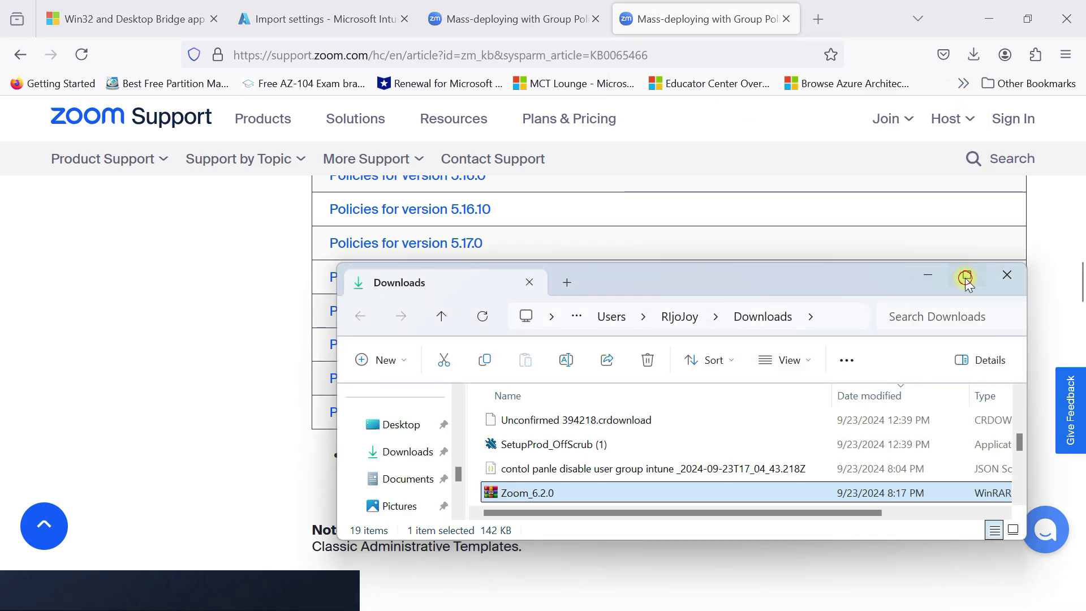
pyautogui.click(966, 276)
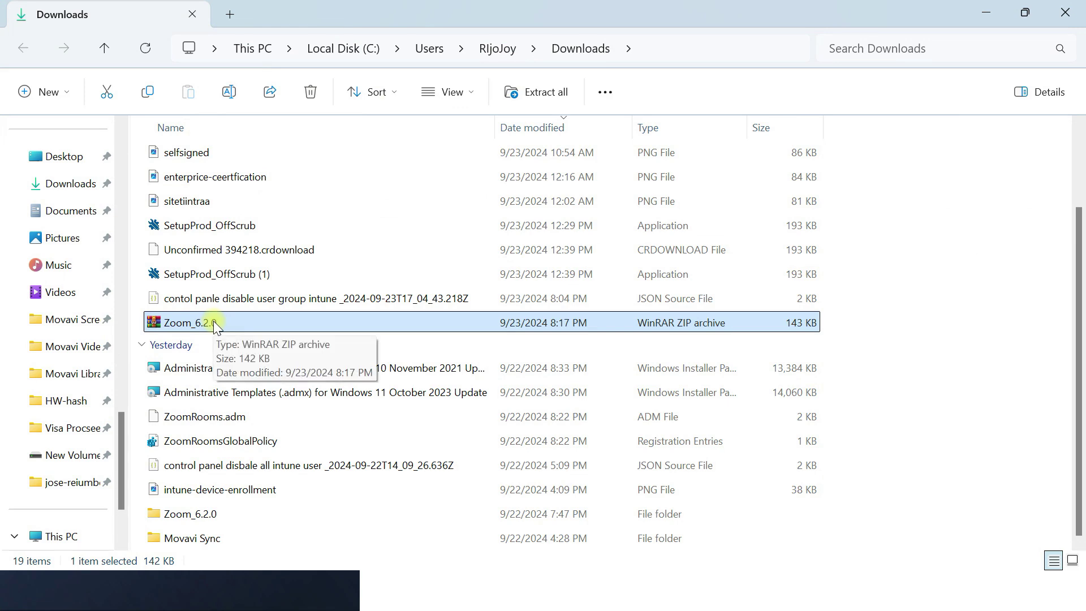
pyautogui.rightClick(213, 321)
pyautogui.click(266, 286)
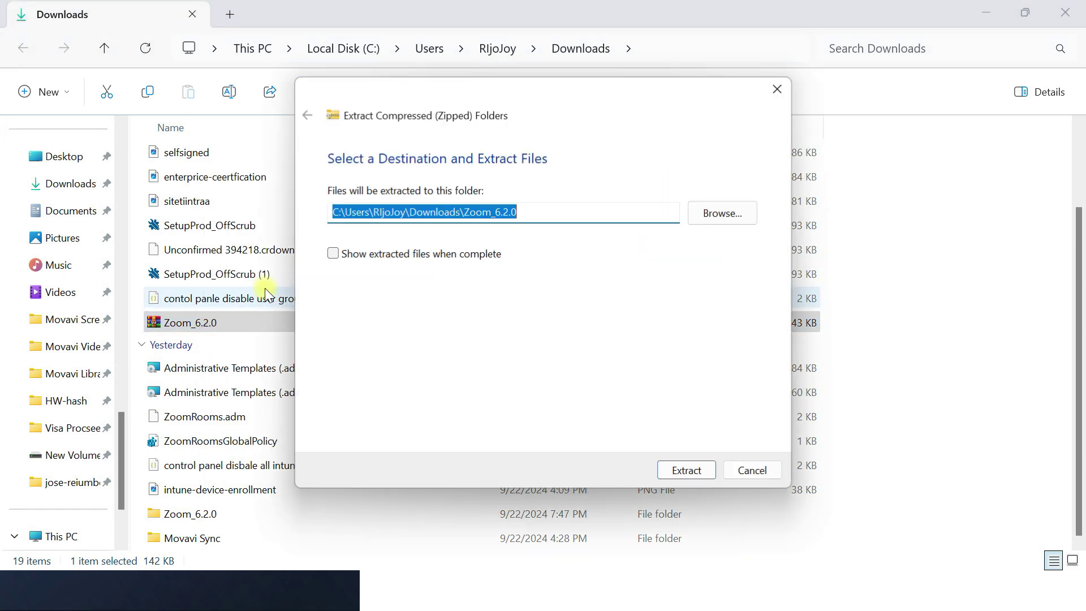
pyautogui.click(684, 470)
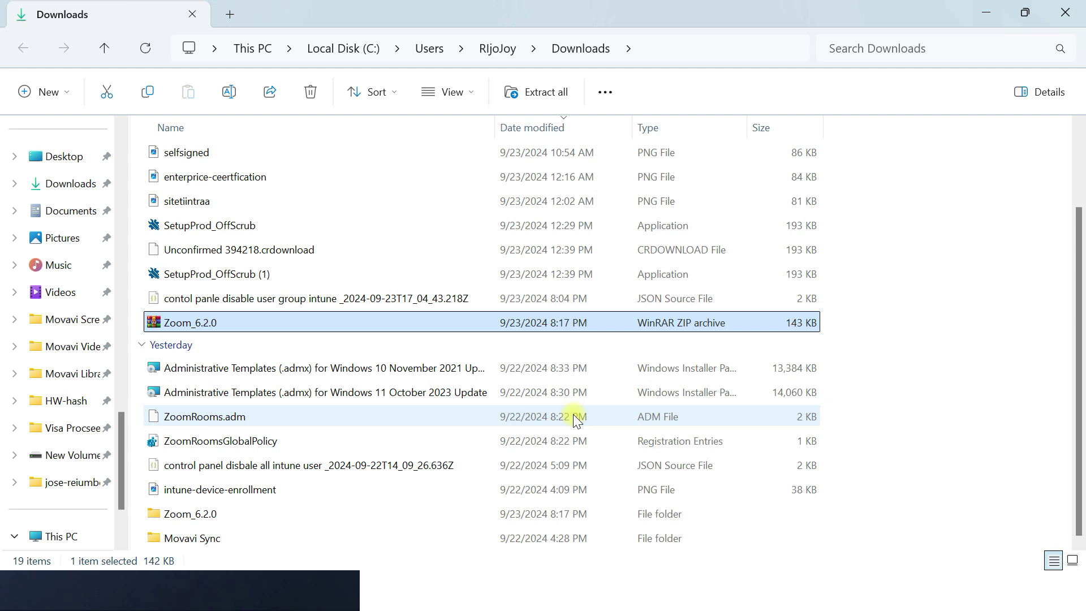
# Step: Open the extracted Zoom_6.2.0 folder, check its ADMX files, and open the en-US subfolder to examine the ADML files
pyautogui.doubleClick(198, 226)
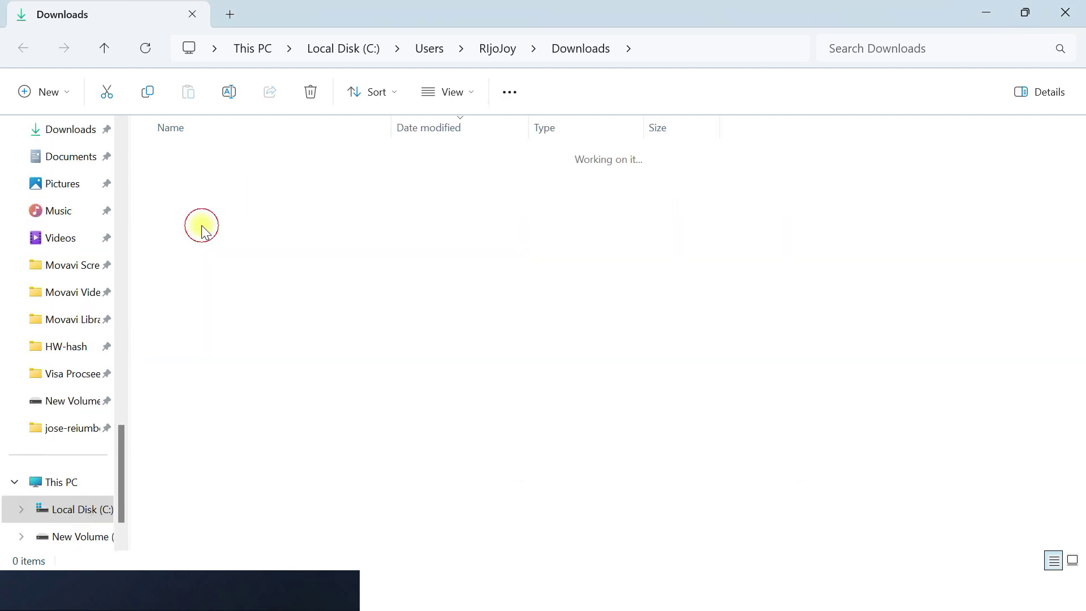
pyautogui.doubleClick(211, 179)
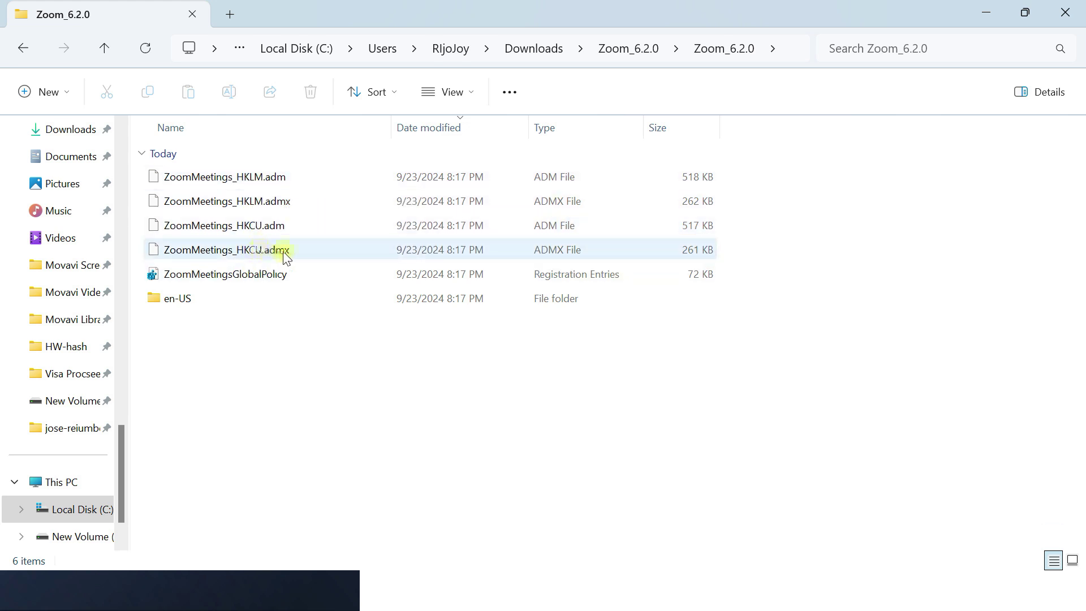
pyautogui.doubleClick(192, 299)
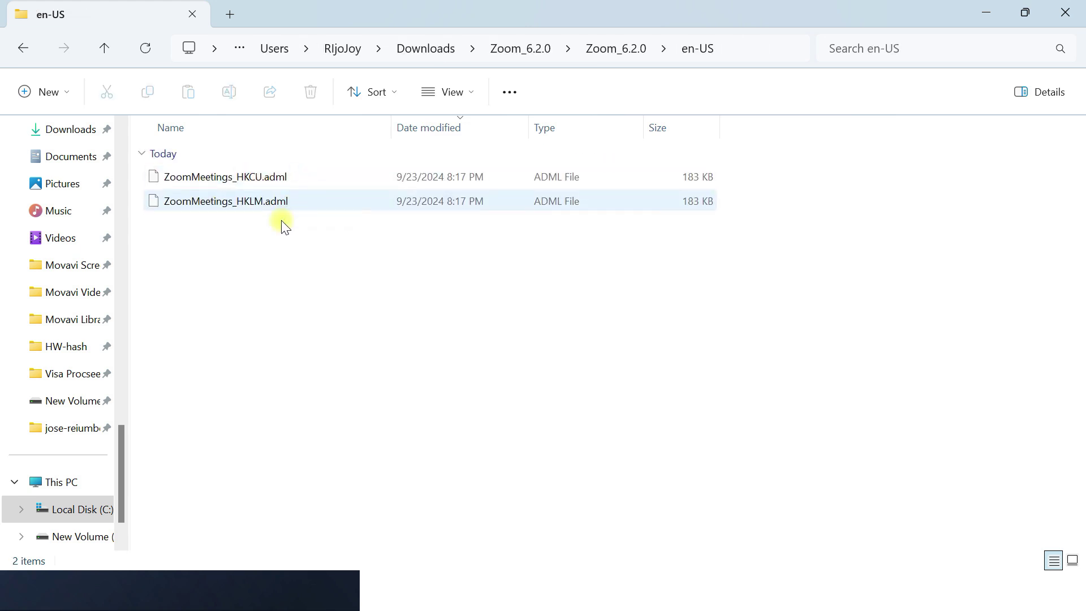
# Step: Return to the parent Zoom_6.2.0 folder, switch to the Intune admin center, and start a new ADMX import to review its required files
pyautogui.click(20, 48)
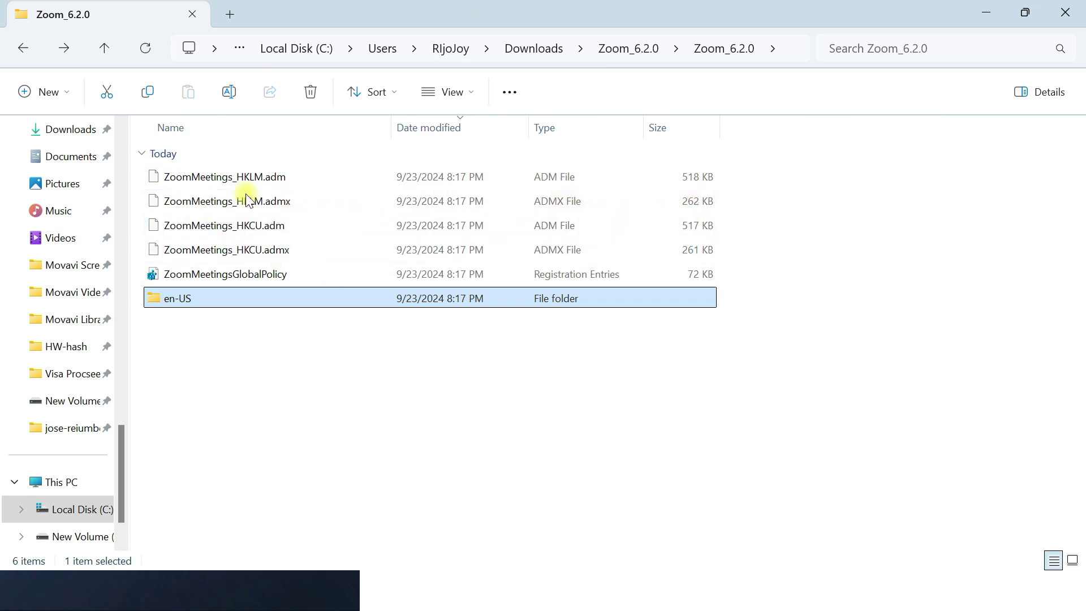
pyautogui.click(285, 419)
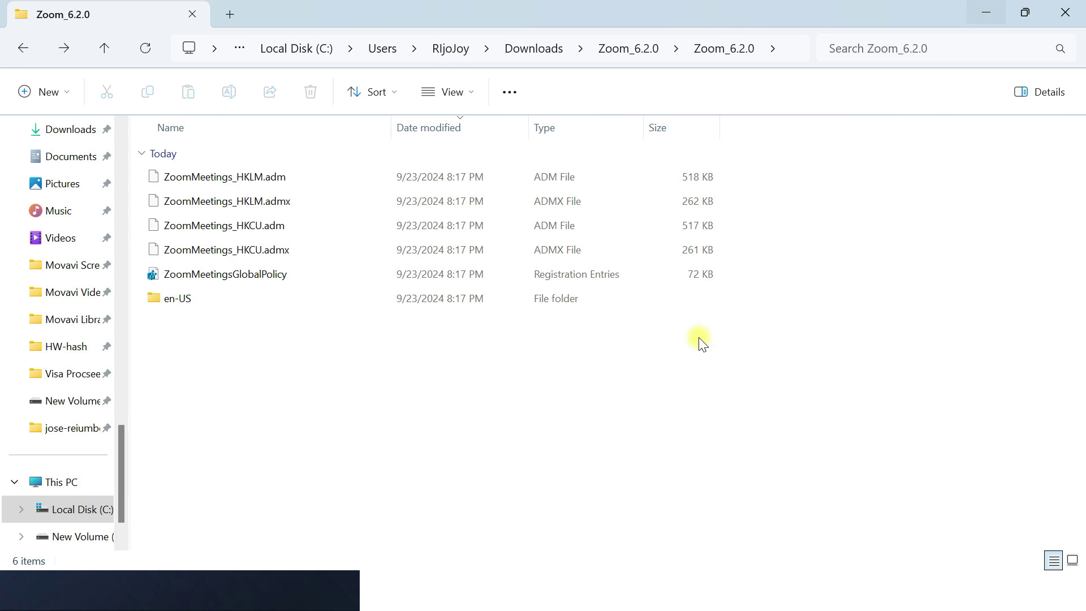
pyautogui.click(552, 243)
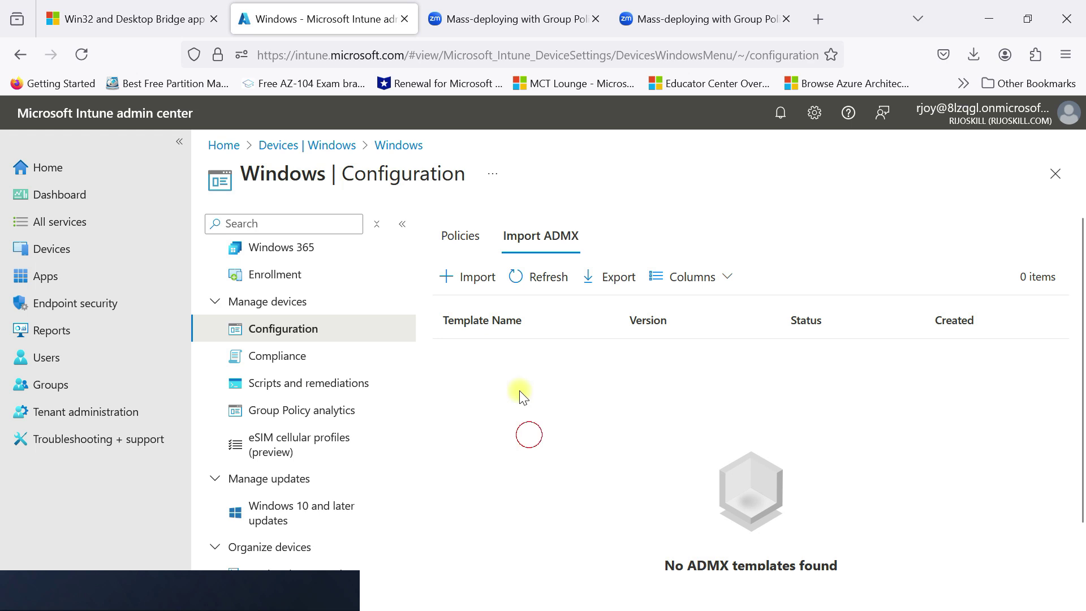
pyautogui.click(470, 281)
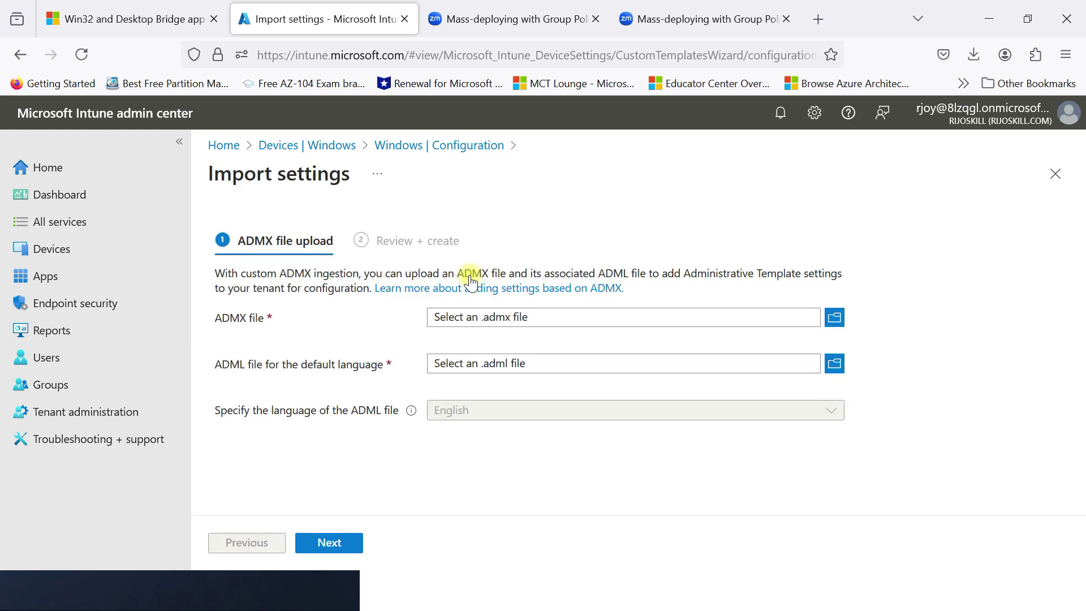
pyautogui.moveTo(219, 319); pyautogui.dragTo(270, 324)
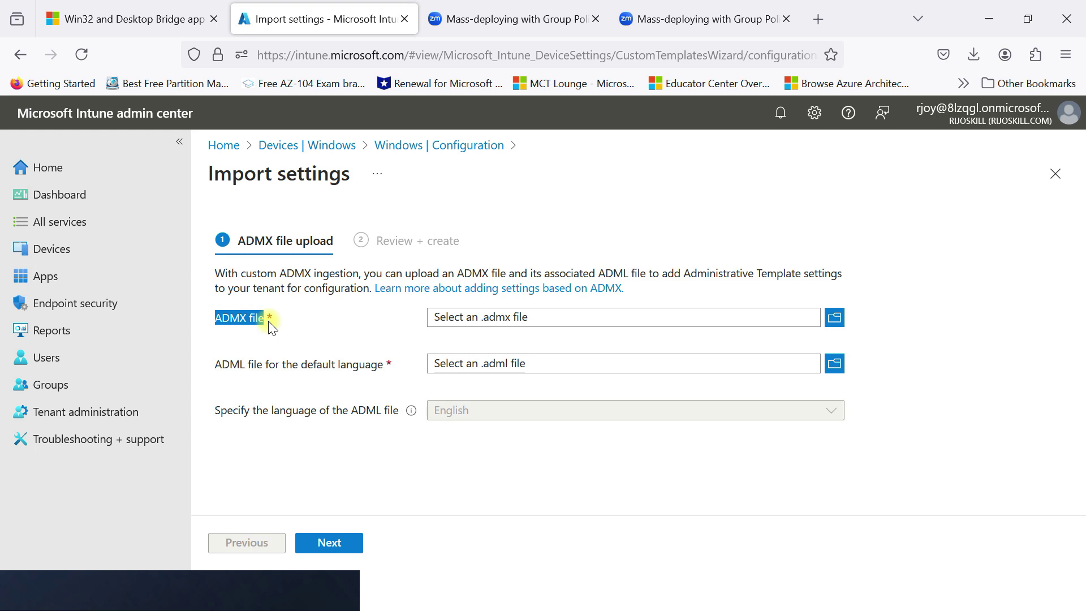
pyautogui.moveTo(208, 363); pyautogui.dragTo(381, 368)
pyautogui.click(377, 394)
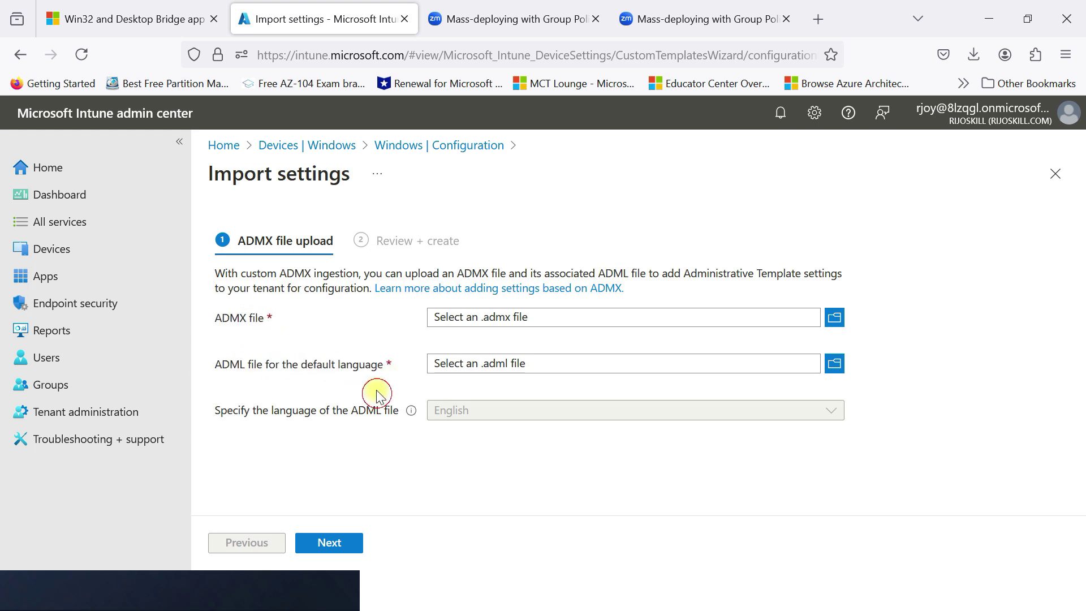
# Step: Upload ZoomMeetings_HKCU.admx from the nested Zoom_6.2.0 folder in Downloads as the ADMX file
pyautogui.click(834, 317)
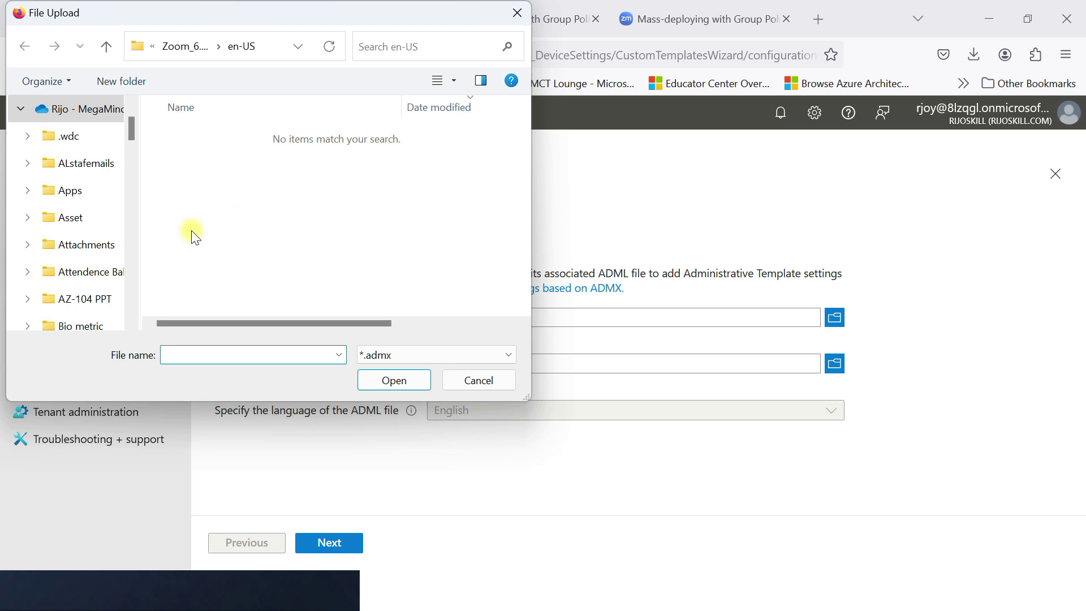
pyautogui.moveTo(131, 133); pyautogui.dragTo(129, 252)
pyautogui.click(57, 244)
pyautogui.doubleClick(223, 161)
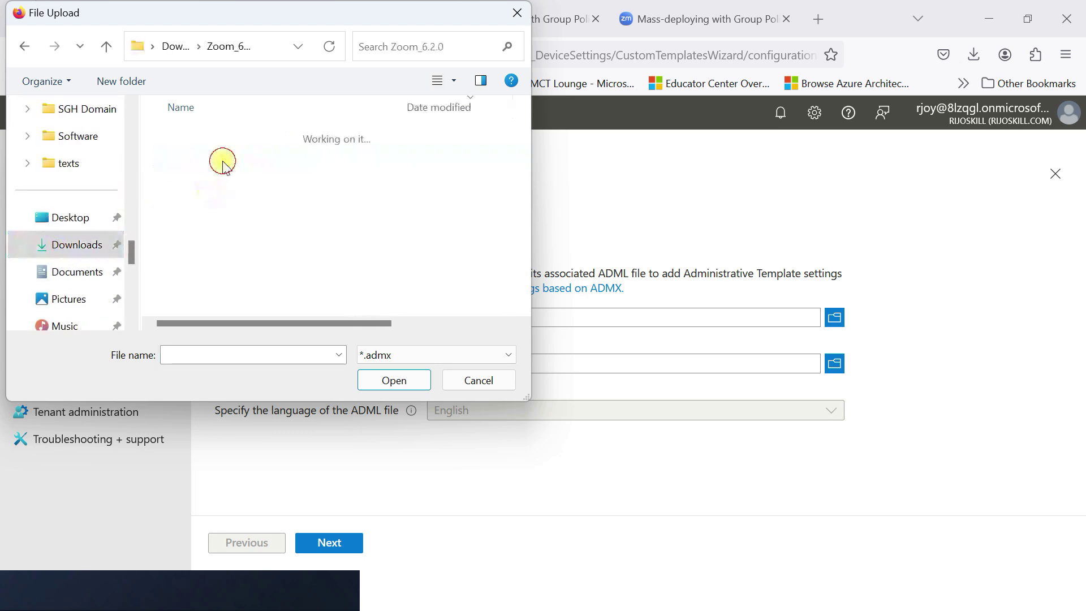
pyautogui.doubleClick(213, 150)
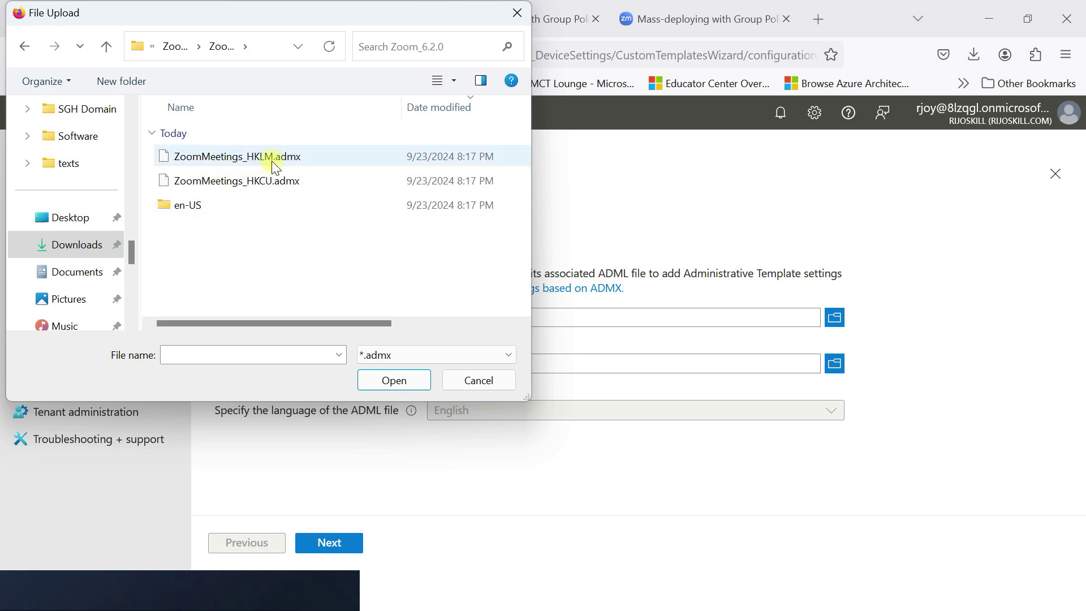
pyautogui.click(266, 182)
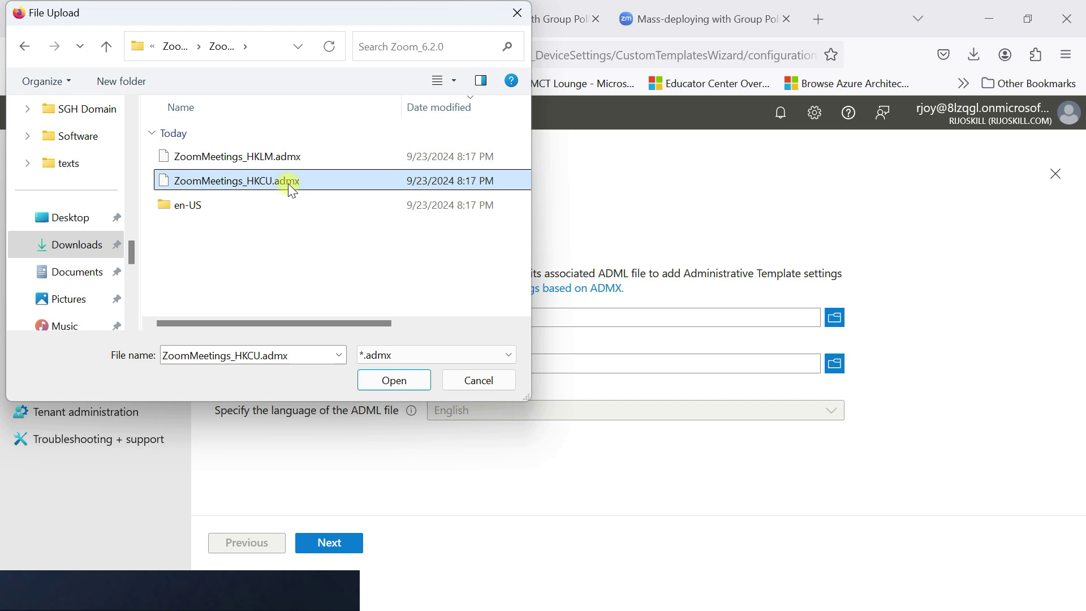
pyautogui.click(425, 380)
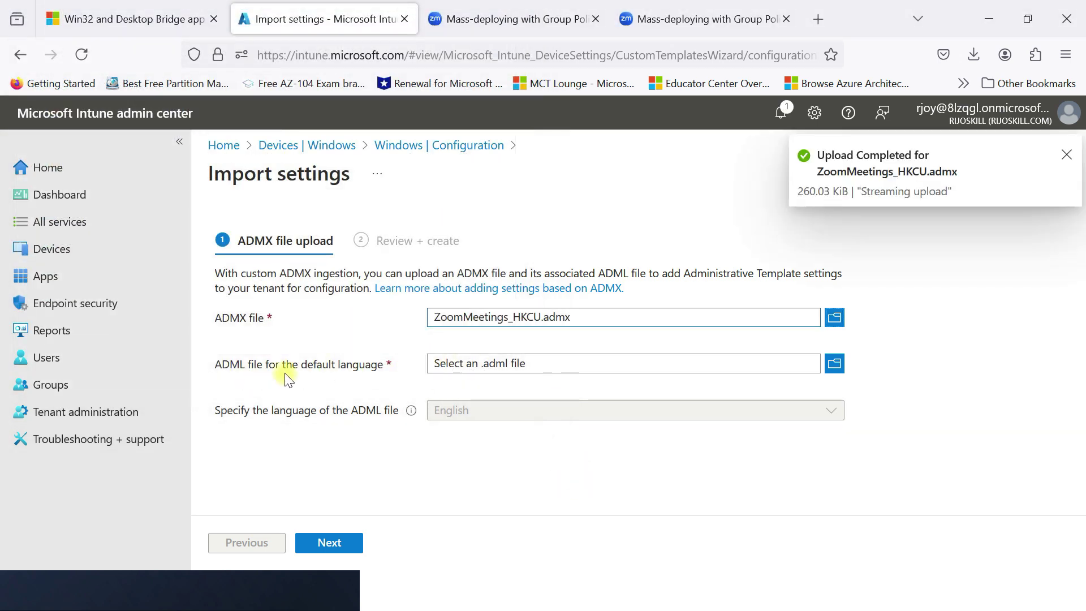
# Step: Upload ZoomMeetings_HKCU.adml from the en-US folder as the ADML file for the default language
pyautogui.click(833, 364)
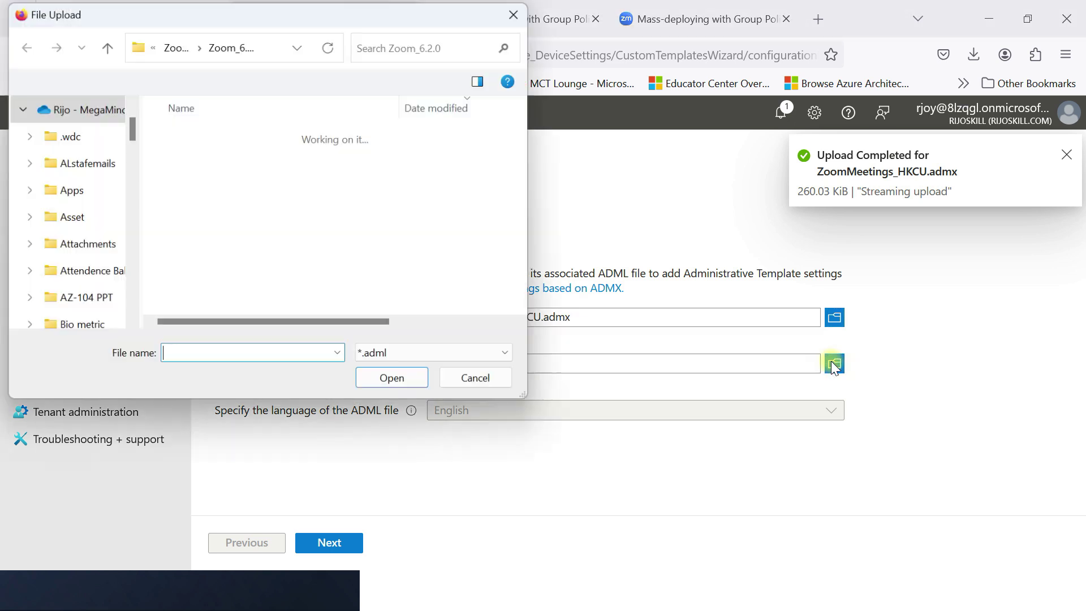
pyautogui.doubleClick(207, 156)
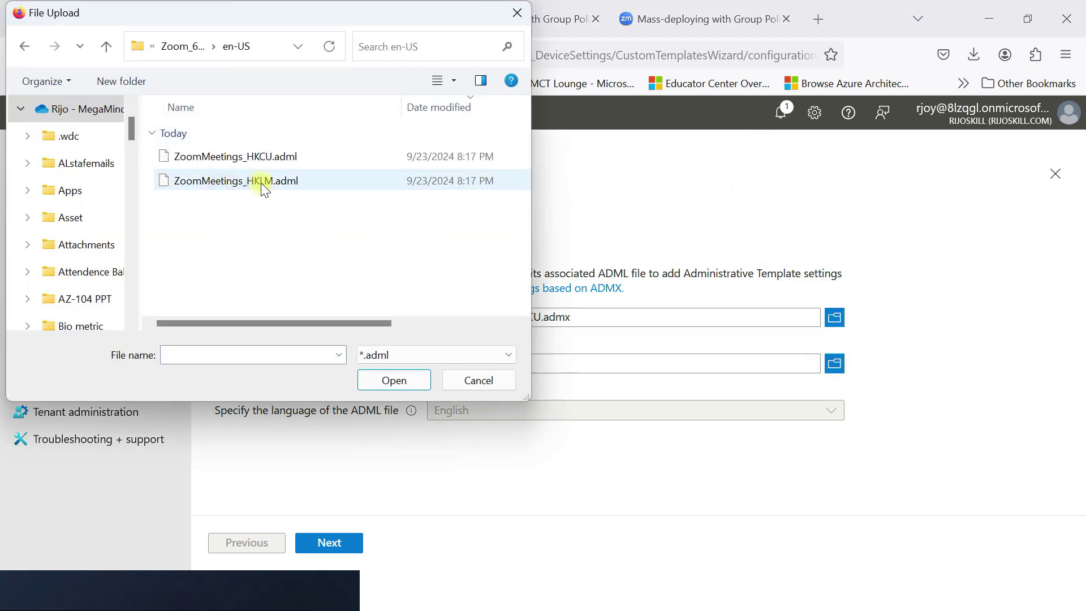
pyautogui.click(265, 162)
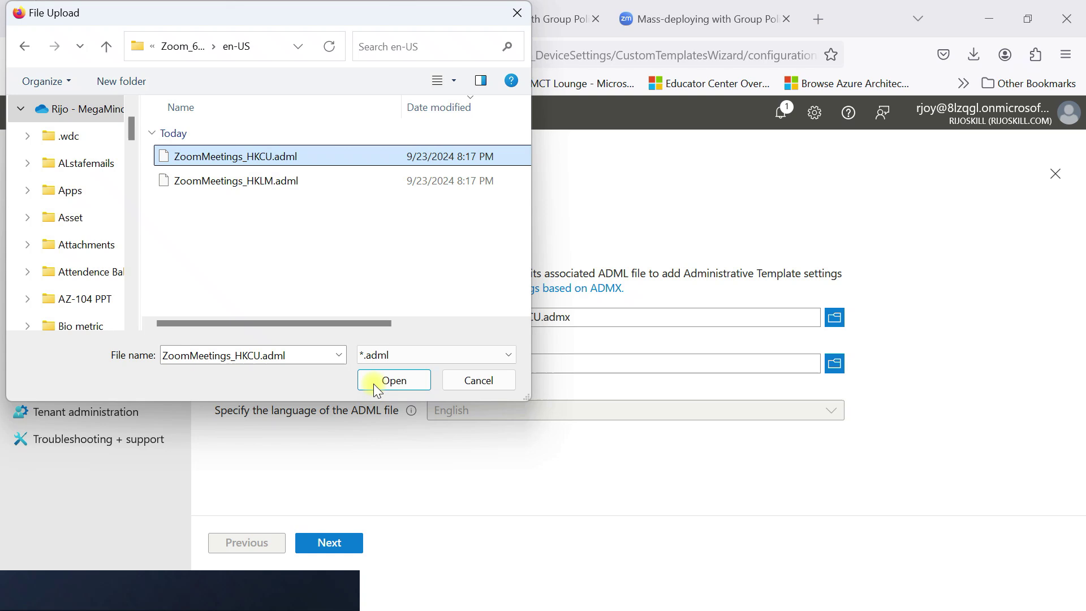
pyautogui.click(394, 381)
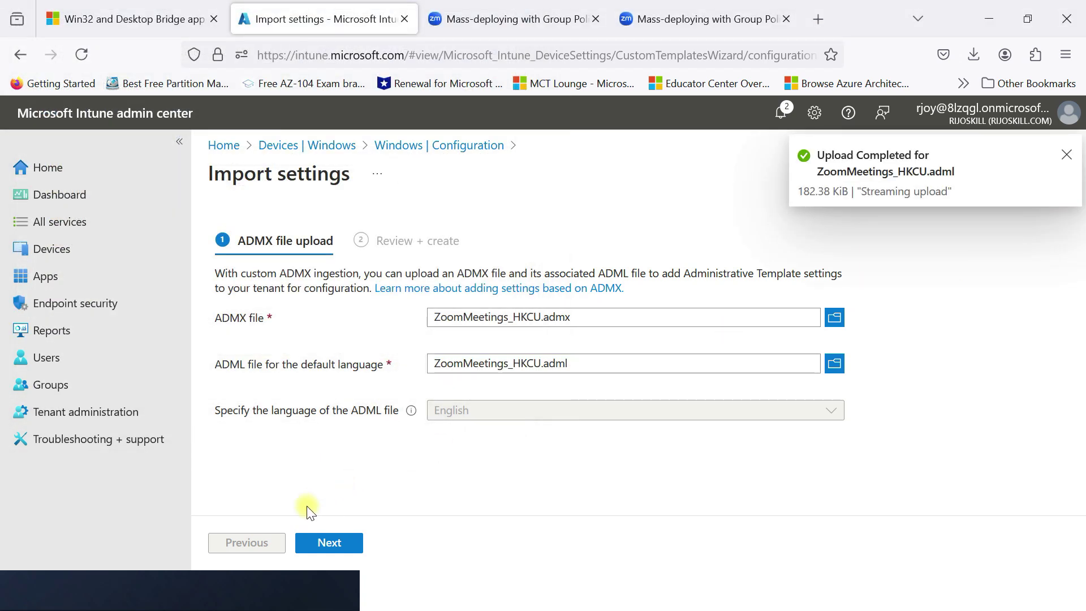
# Step: Review and create the ZoomMeetings_HKCU import, dismiss the notification, and refresh the list of imported templates
pyautogui.click(332, 546)
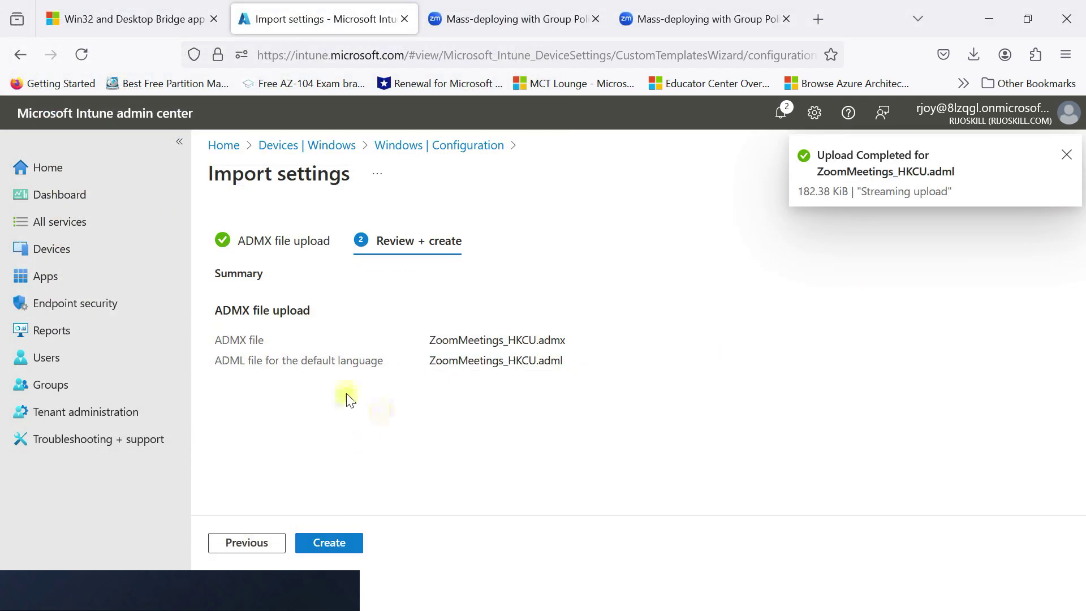
pyautogui.click(340, 545)
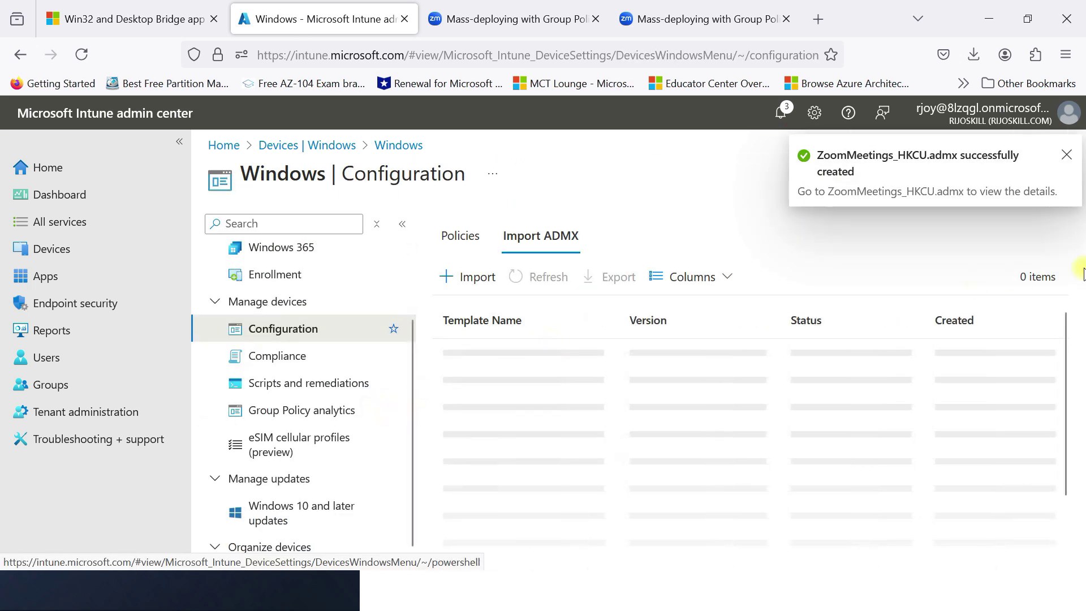
pyautogui.click(1068, 156)
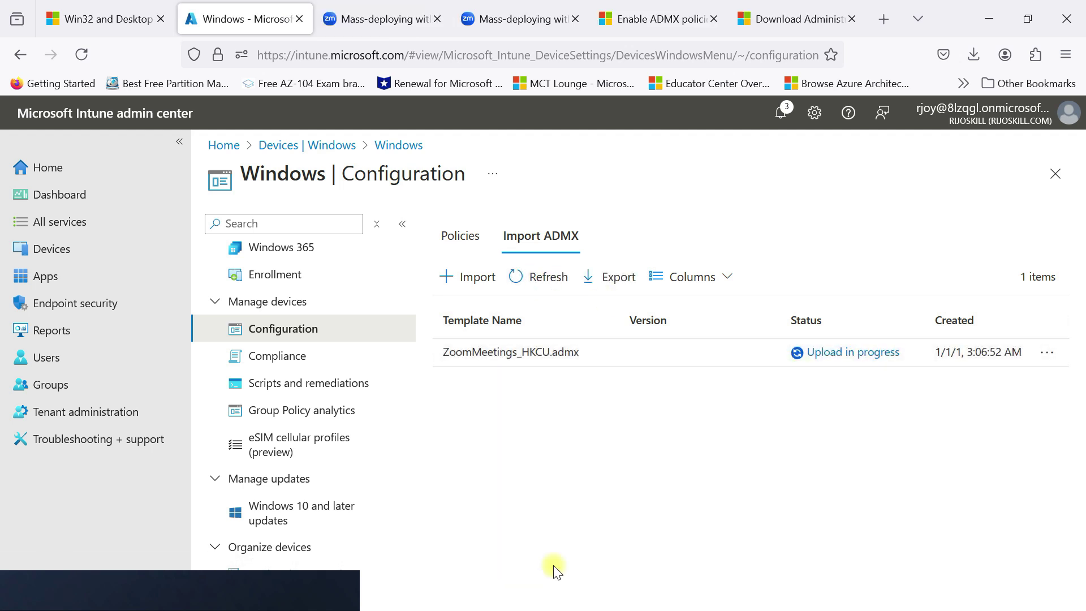
pyautogui.click(546, 277)
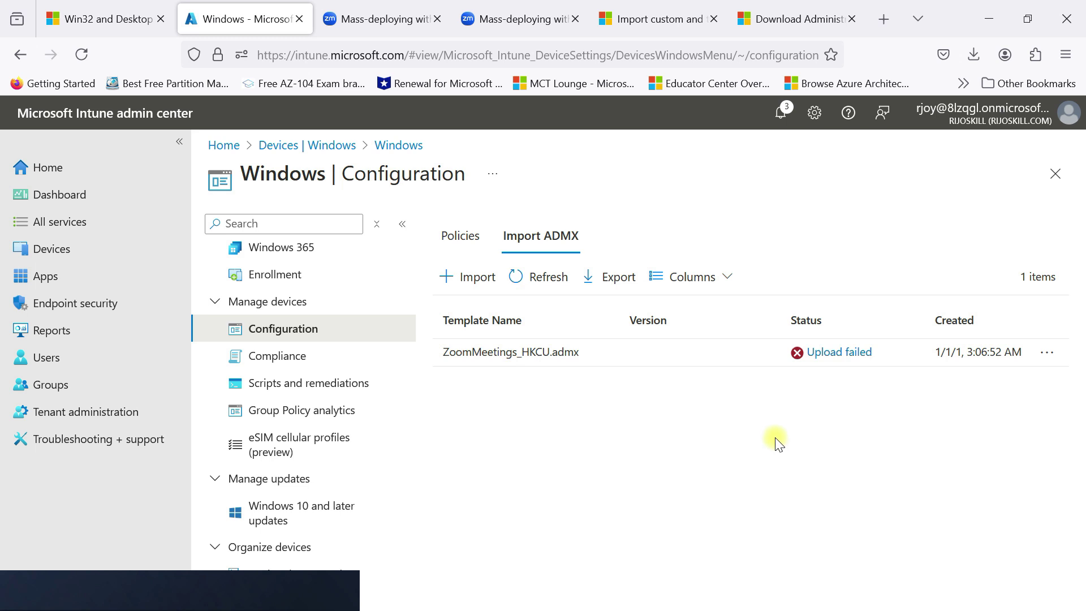
# Step: Open the upload status of ZoomMeetings_HKCU.admx and examine its error details
pyautogui.click(851, 351)
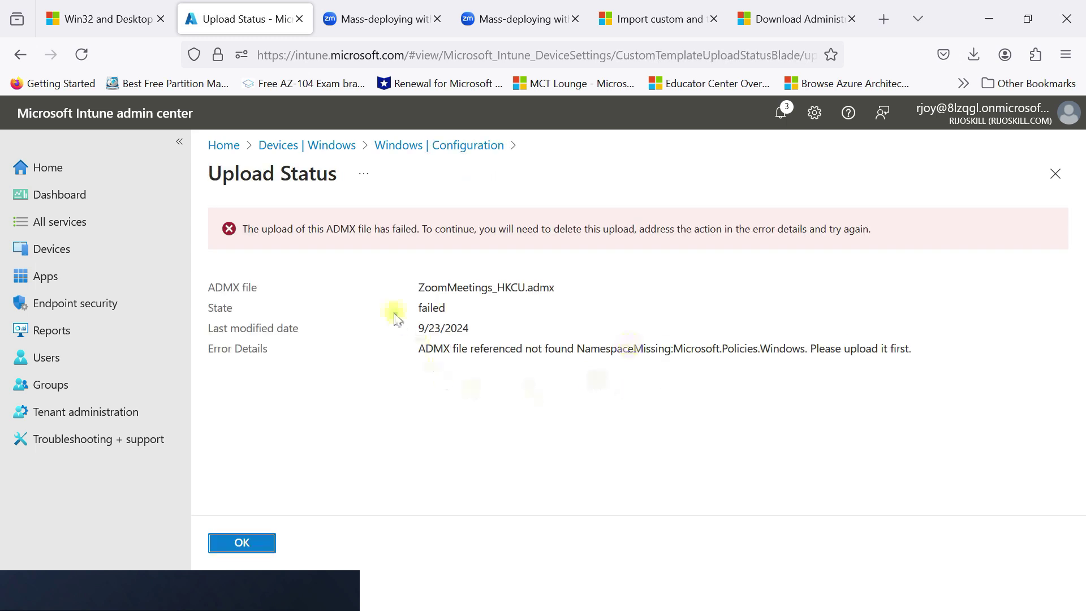
pyautogui.moveTo(245, 233); pyautogui.dragTo(431, 236)
pyautogui.click(481, 236)
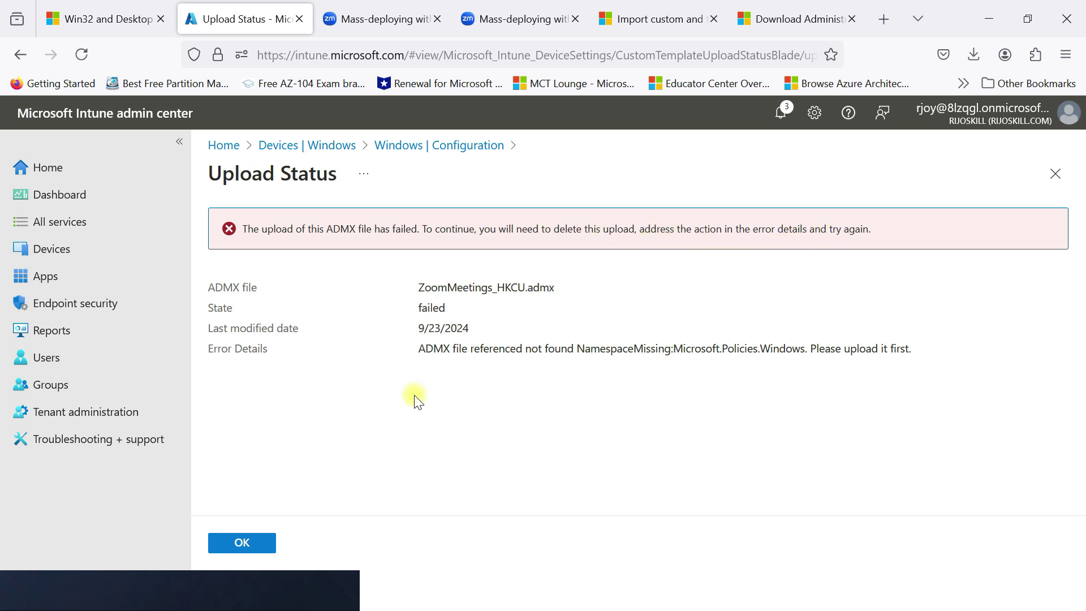
pyautogui.moveTo(210, 349); pyautogui.dragTo(269, 349)
pyautogui.moveTo(419, 348); pyautogui.dragTo(673, 357)
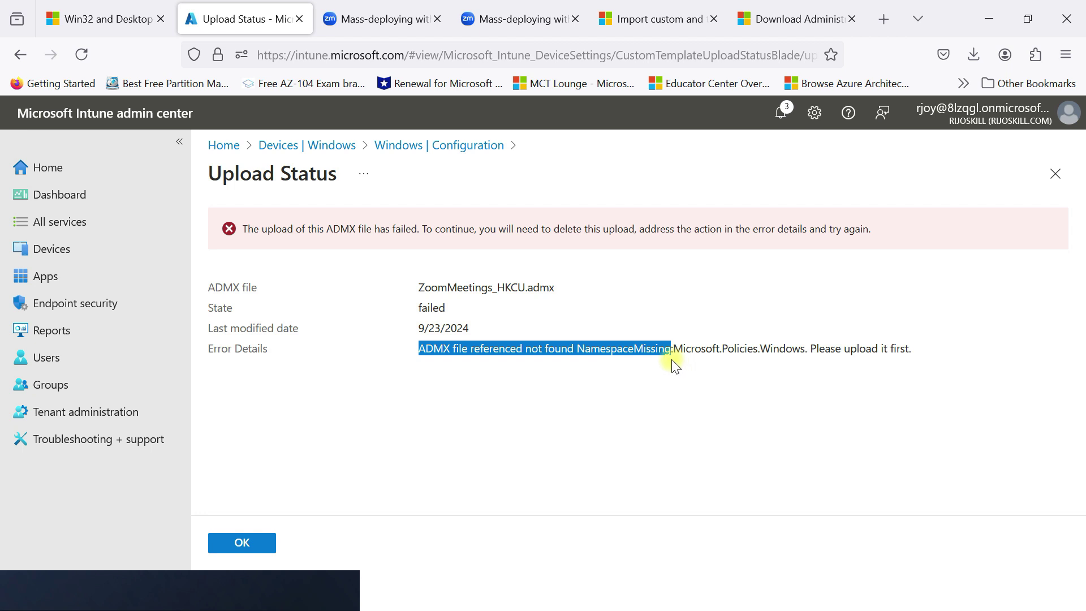
pyautogui.click(583, 446)
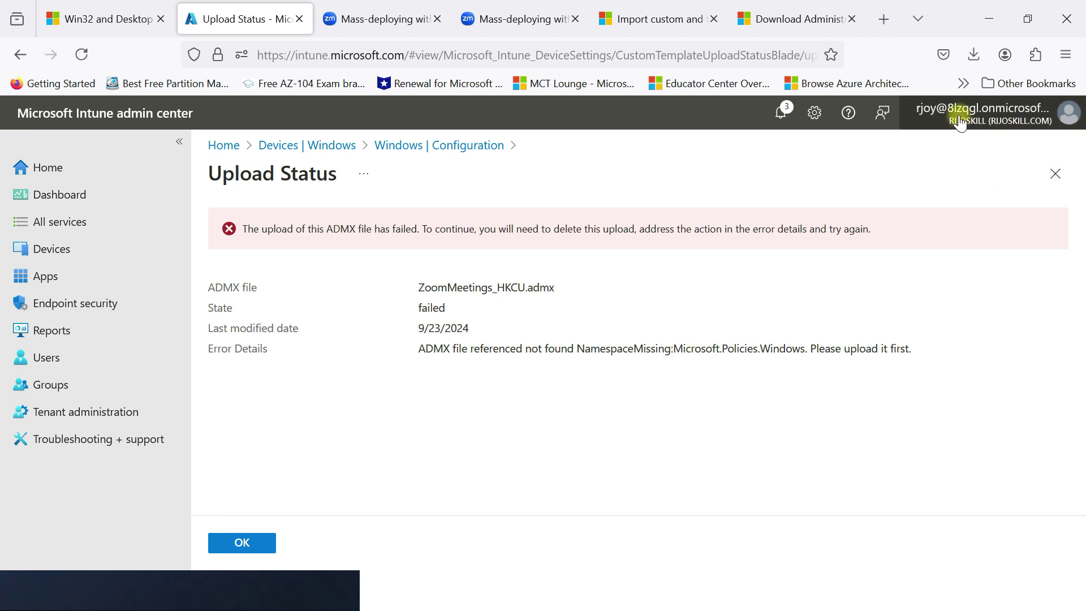
# Step: Locate the downloaded Zoom_6.2.0 files in File Explorer and open ZoomMeetings_HKCU.admx in Notepad
pyautogui.click(973, 55)
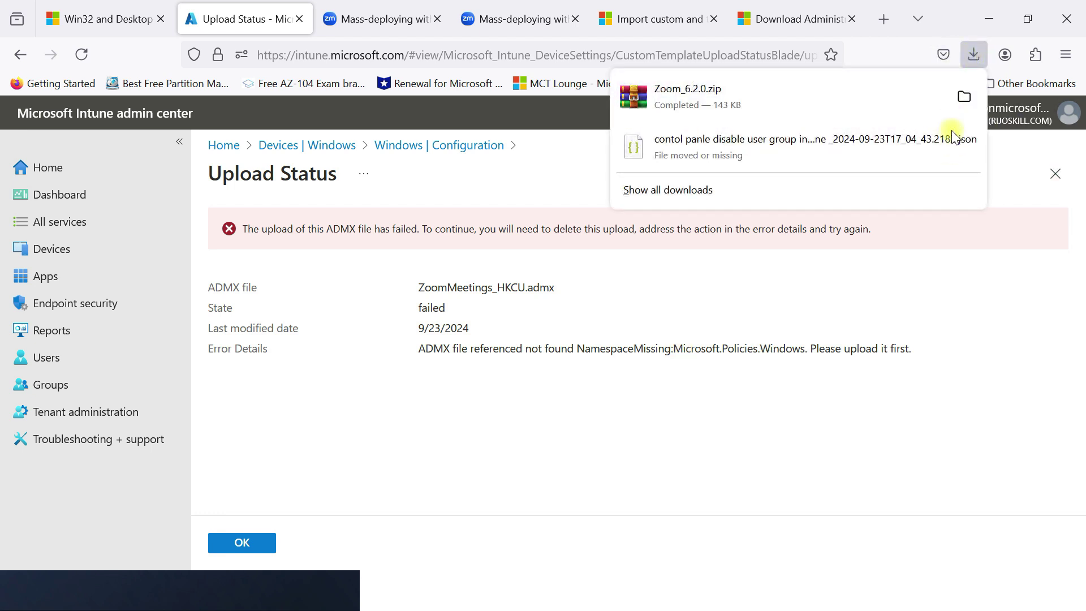
pyautogui.click(964, 96)
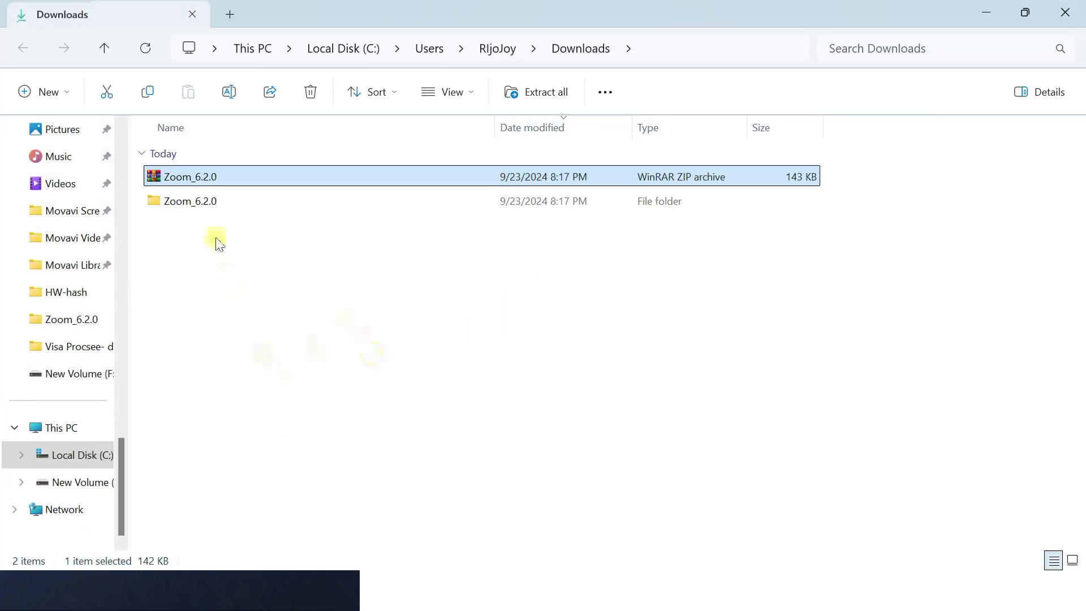
pyautogui.doubleClick(213, 201)
pyautogui.doubleClick(211, 179)
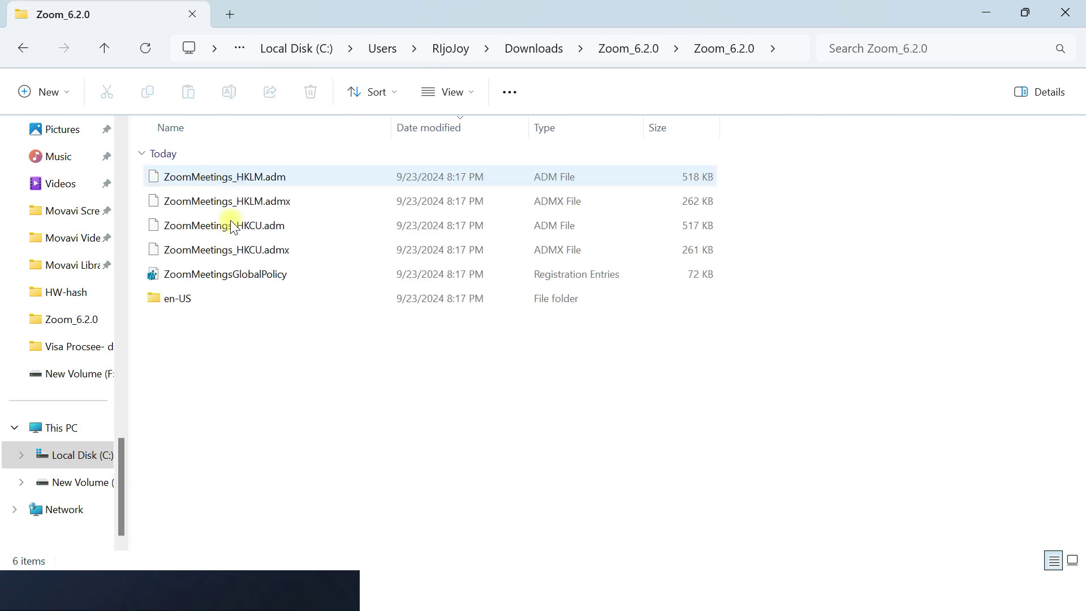
pyautogui.click(265, 251)
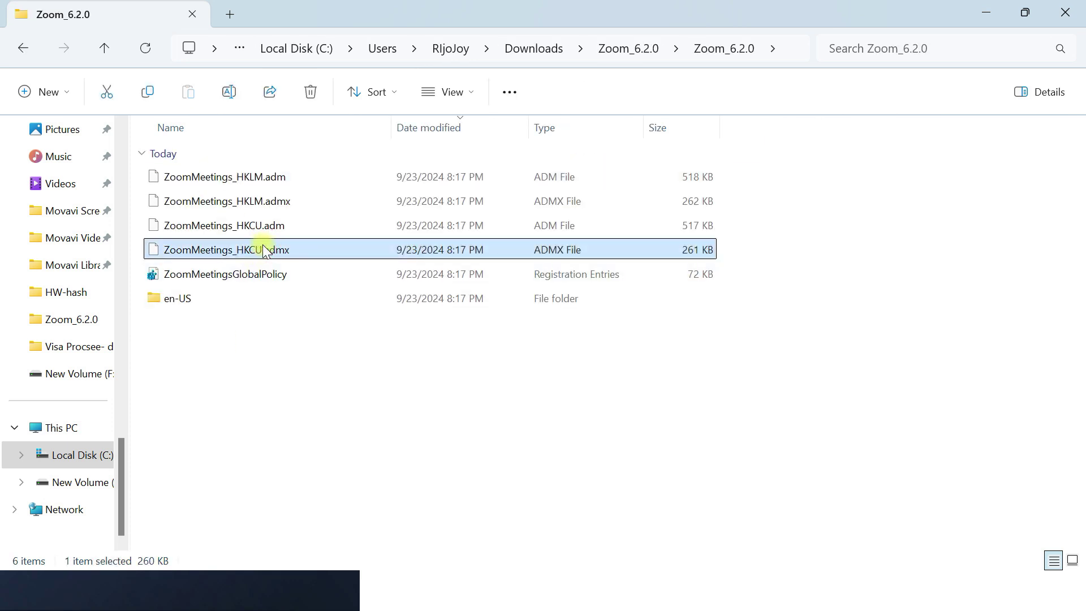
pyautogui.rightClick(263, 249)
pyautogui.moveTo(347, 272)
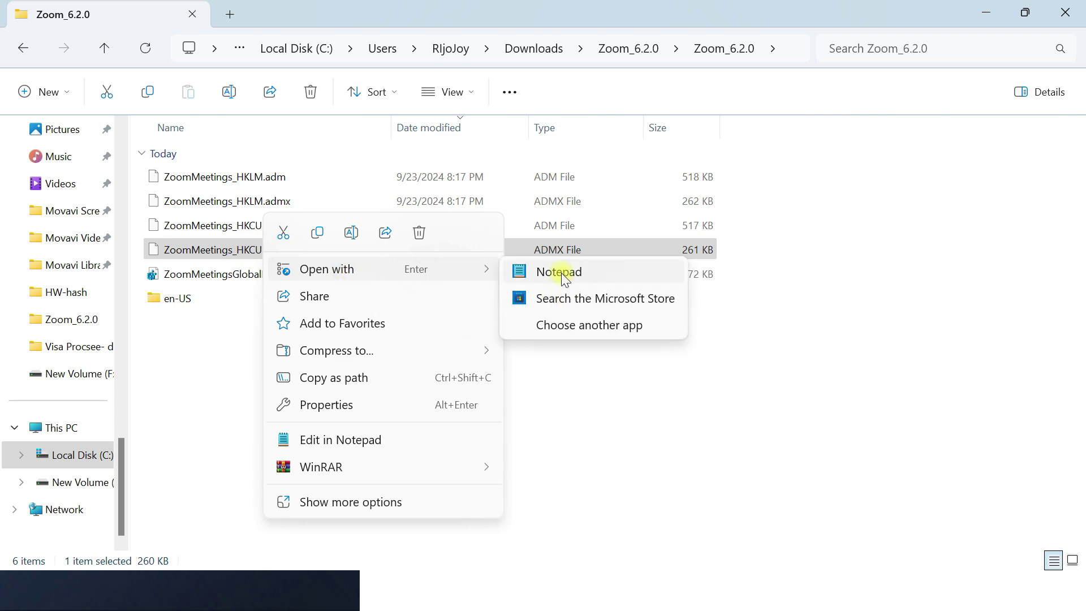
pyautogui.click(561, 274)
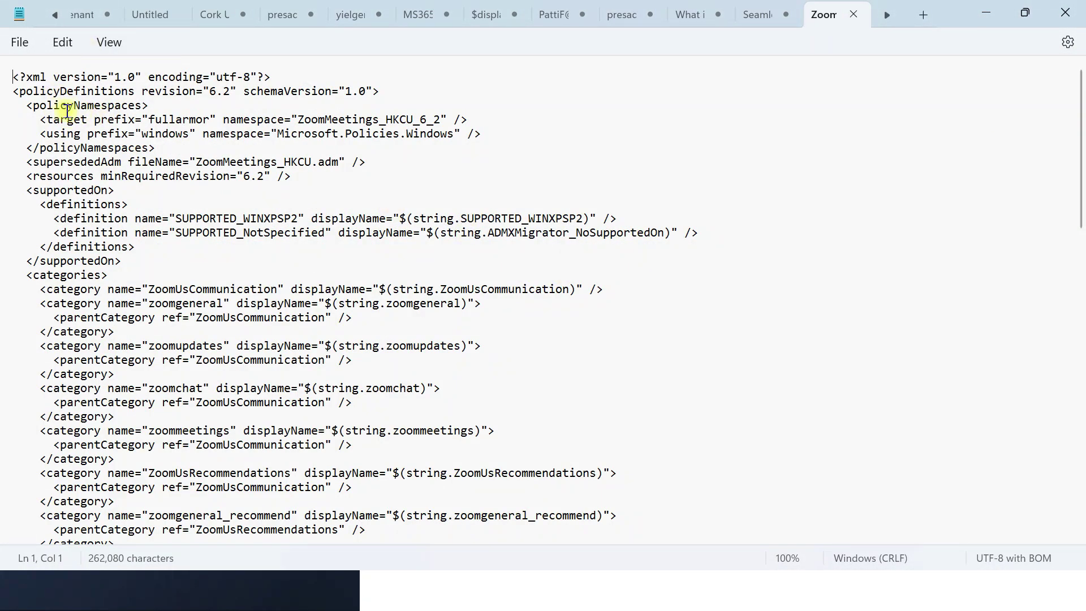
# Step: Examine the policyNamespaces section of the ADMX file, especially the namespace referenced by the "windows" prefix
pyautogui.moveTo(34, 106); pyautogui.dragTo(142, 117)
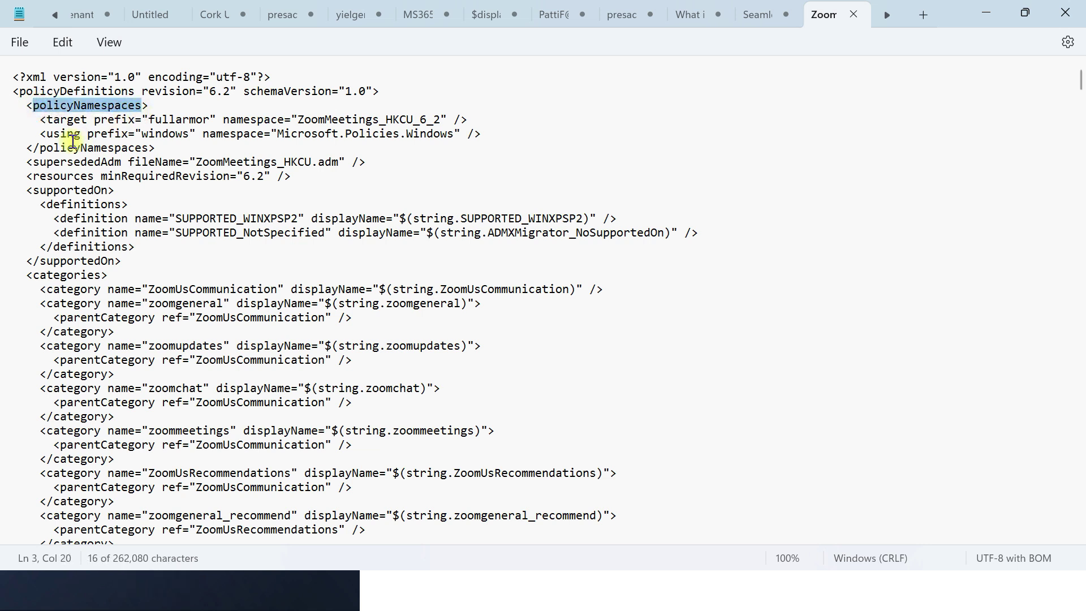
pyautogui.moveTo(40, 145); pyautogui.dragTo(438, 142)
pyautogui.click(237, 146)
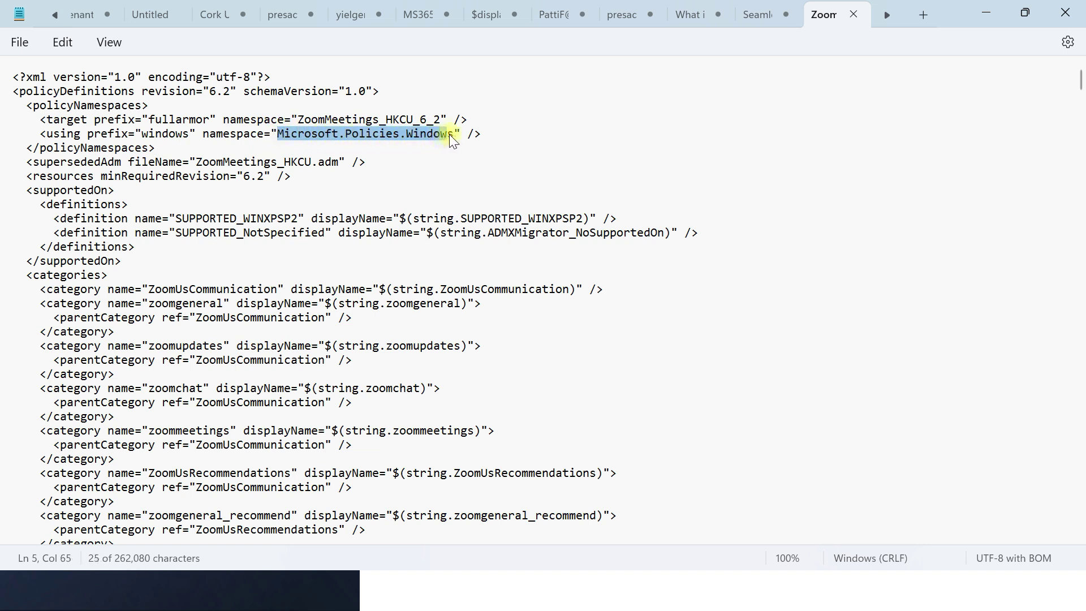
pyautogui.moveTo(207, 139); pyautogui.dragTo(440, 135)
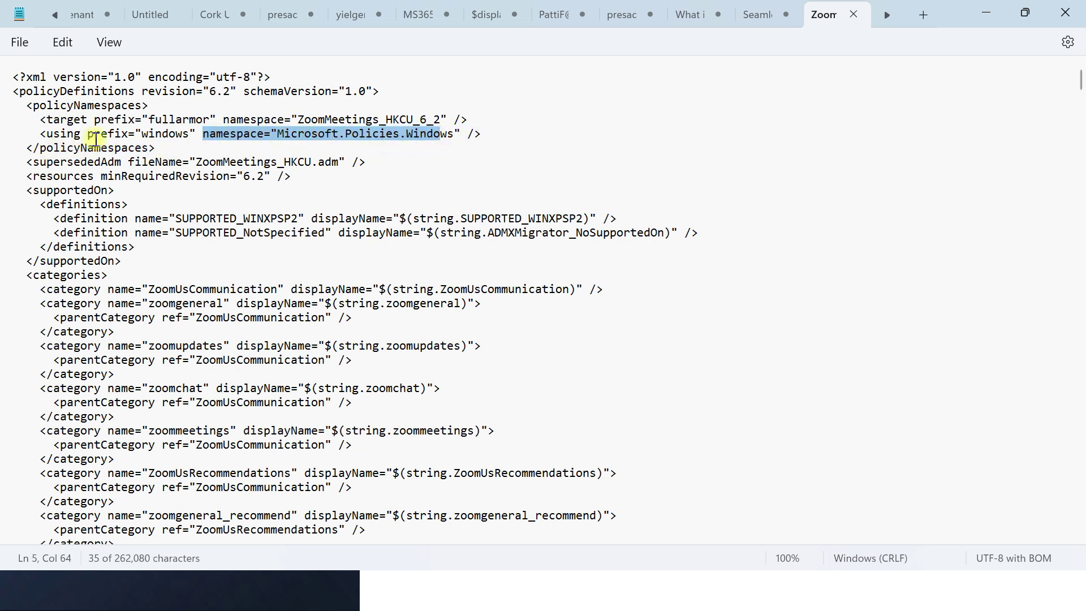
pyautogui.click(293, 136)
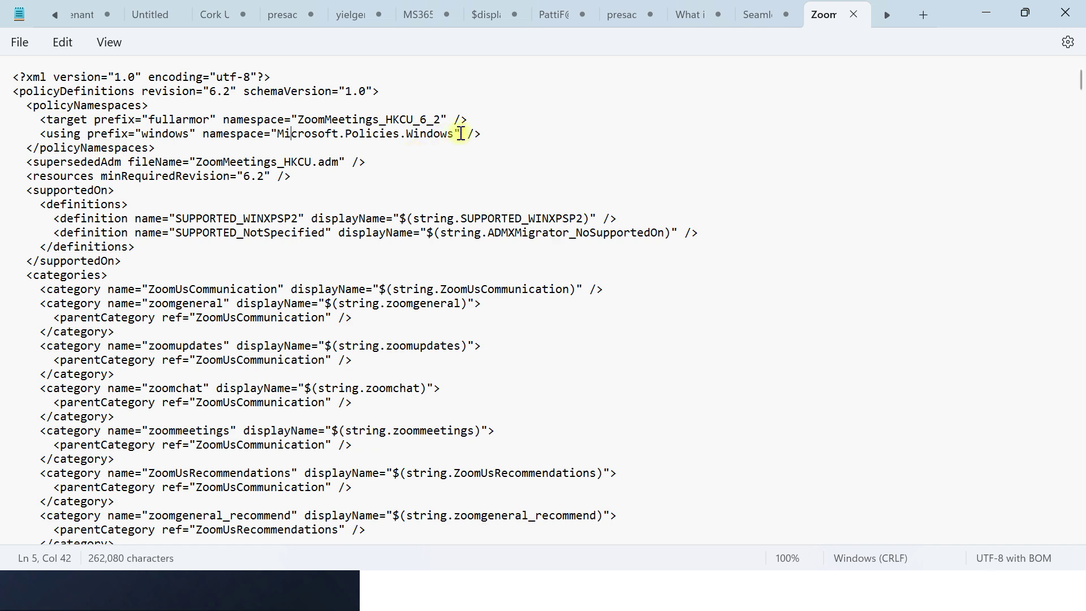
# Step: Examine Microsoft's download page for the Windows 10 November 2021 Update [21H2] administrative templates, including its language selection
pyautogui.hotkey('alt', 'Tab')
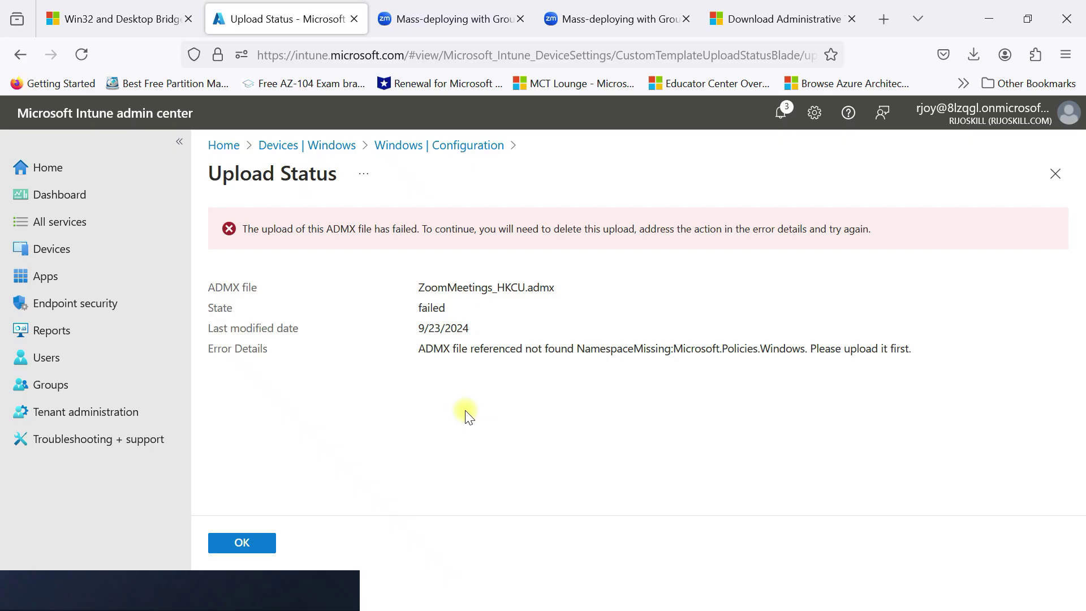
pyautogui.click(753, 19)
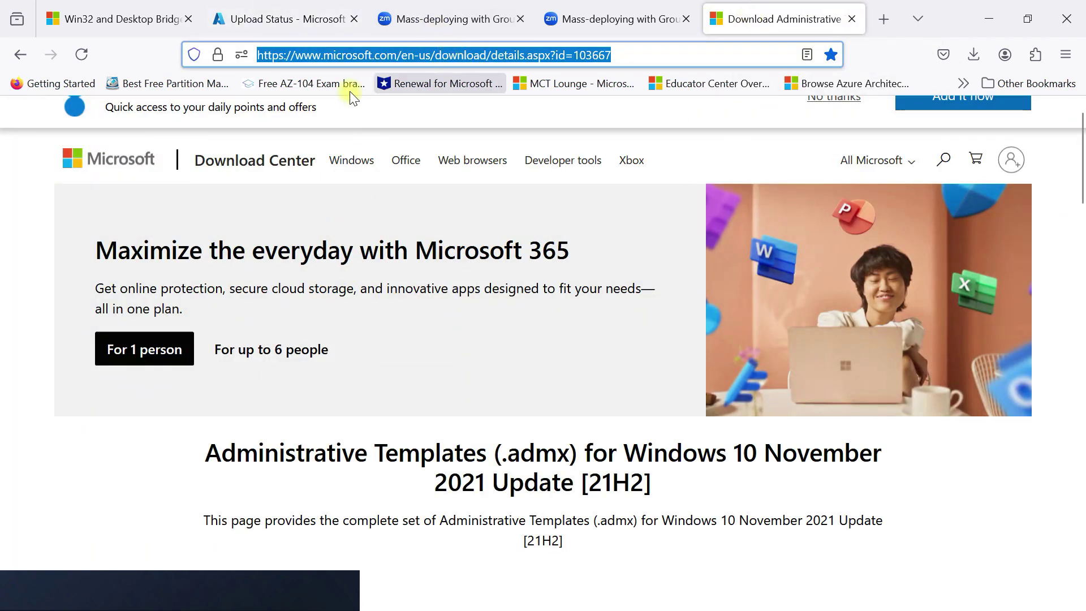
pyautogui.scroll(-3, 371, 521)
pyautogui.moveTo(199, 281); pyautogui.dragTo(822, 281)
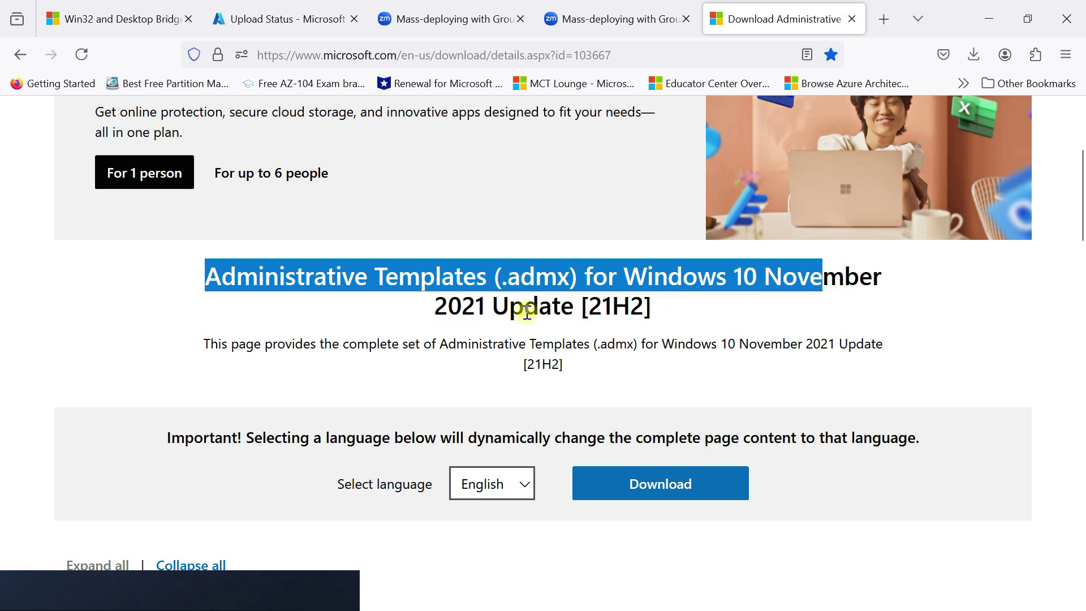
pyautogui.scroll(-2, 526, 311)
pyautogui.click(492, 402)
pyautogui.click(495, 430)
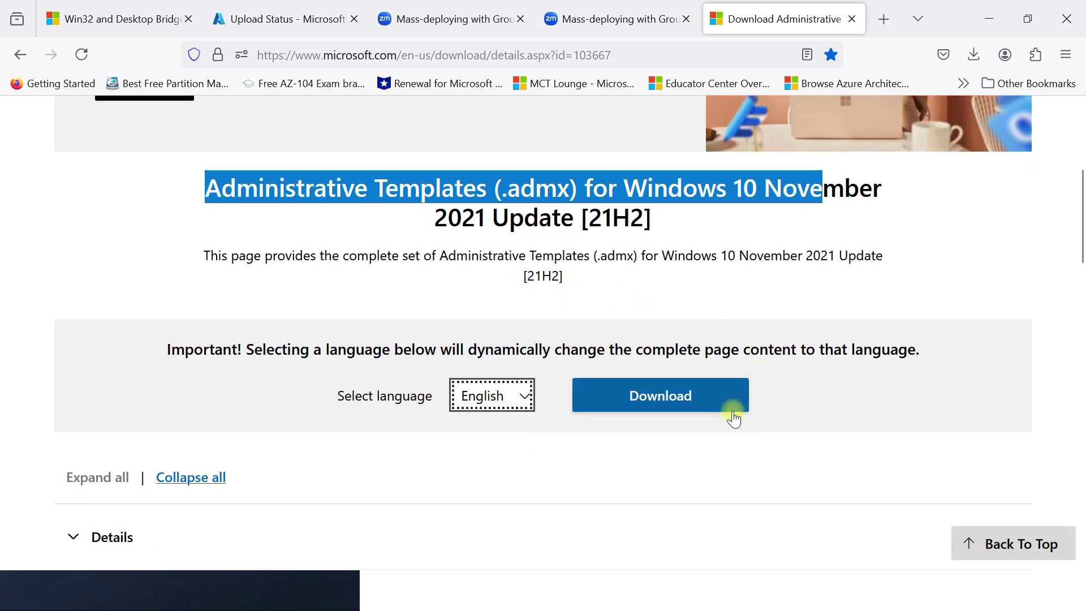
pyautogui.click(331, 306)
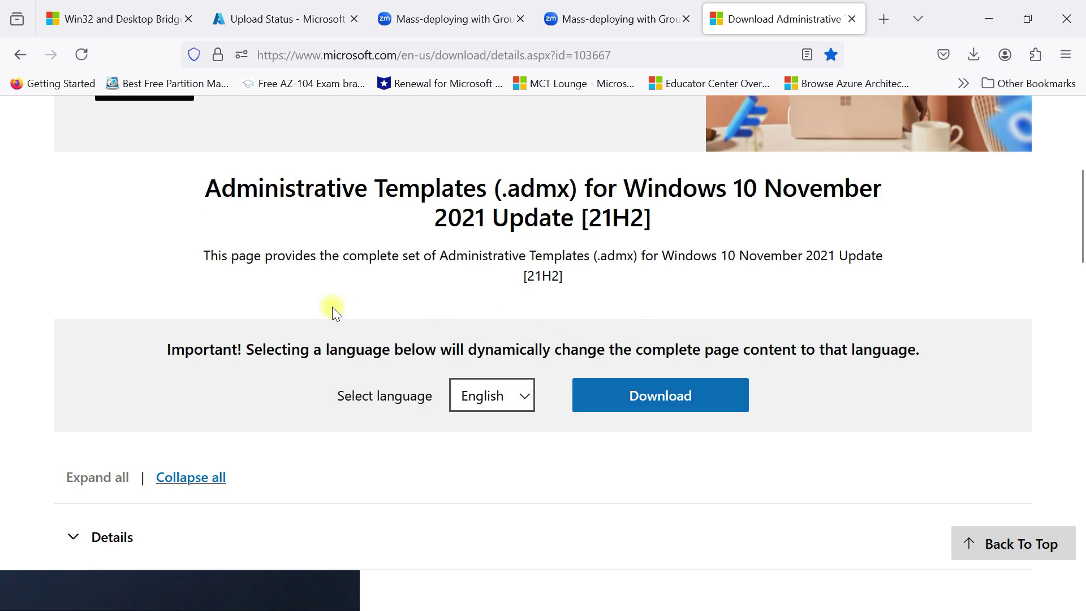
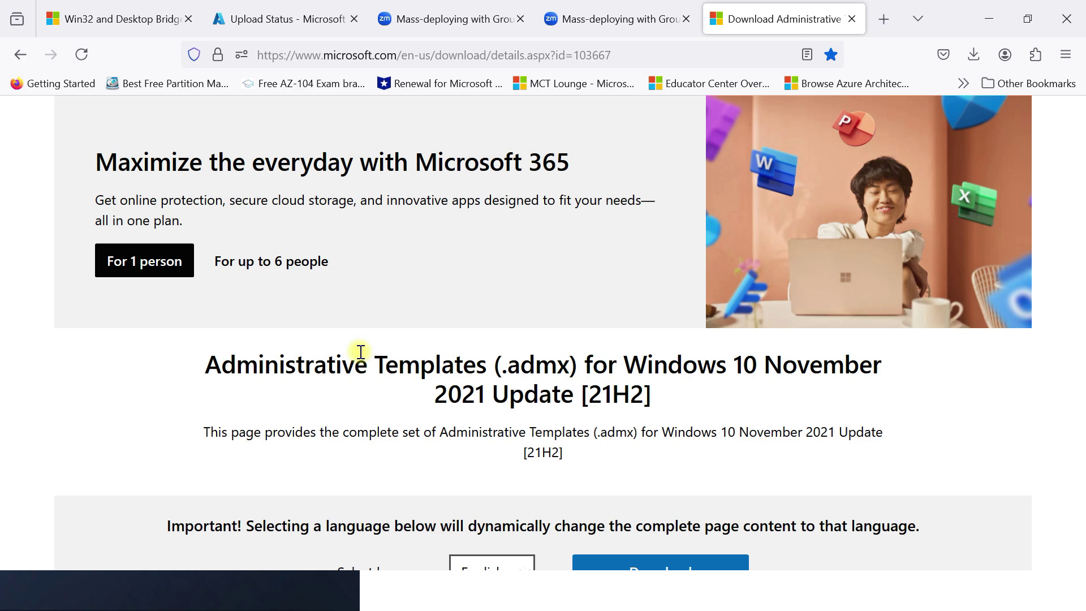
# Step: Return to the imported ADMX templates in Intune and delete the failed ZoomMeetings_HKCU.admx upload
pyautogui.click(142, 19)
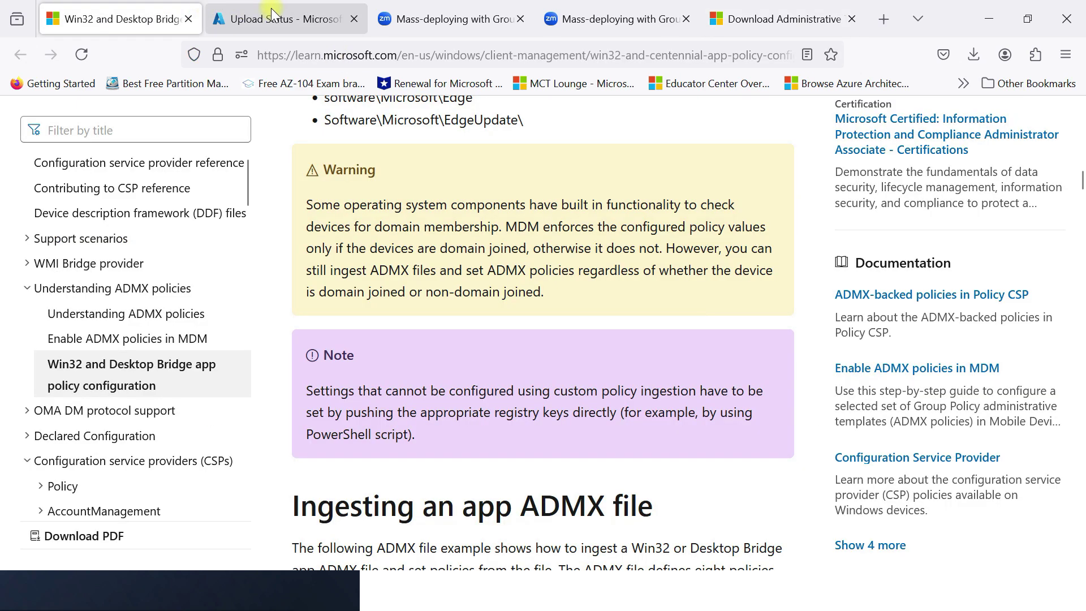
pyautogui.click(275, 19)
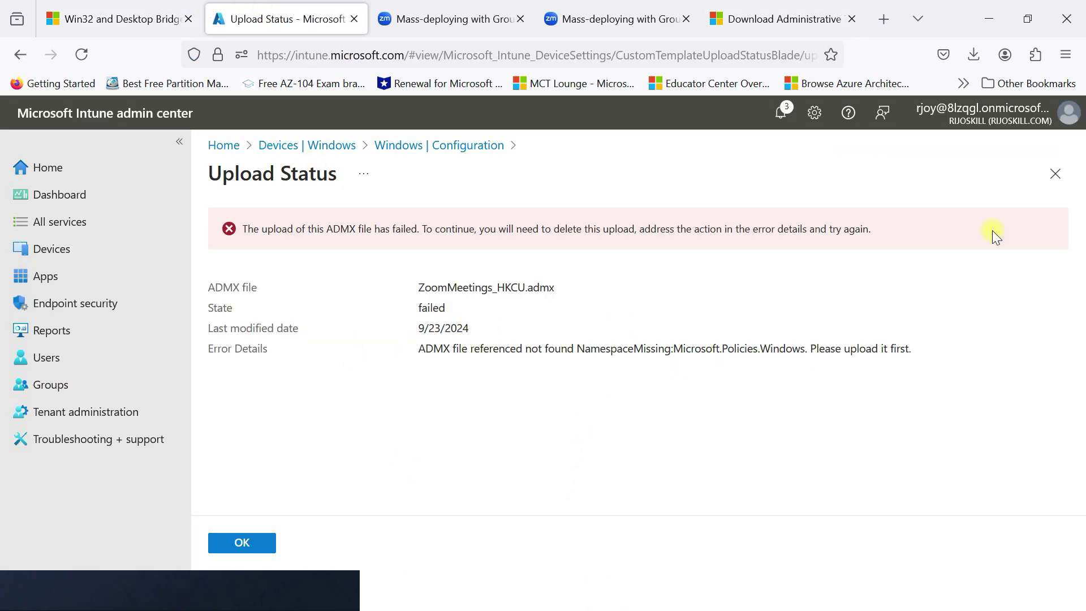
pyautogui.click(1051, 173)
pyautogui.click(1047, 353)
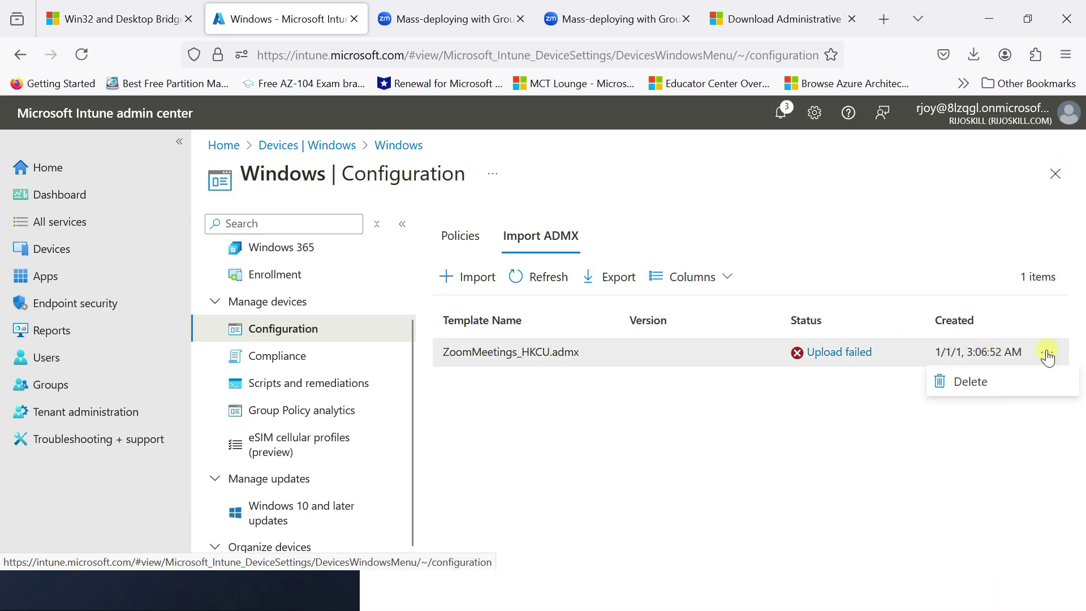
pyautogui.click(968, 382)
pyautogui.click(739, 432)
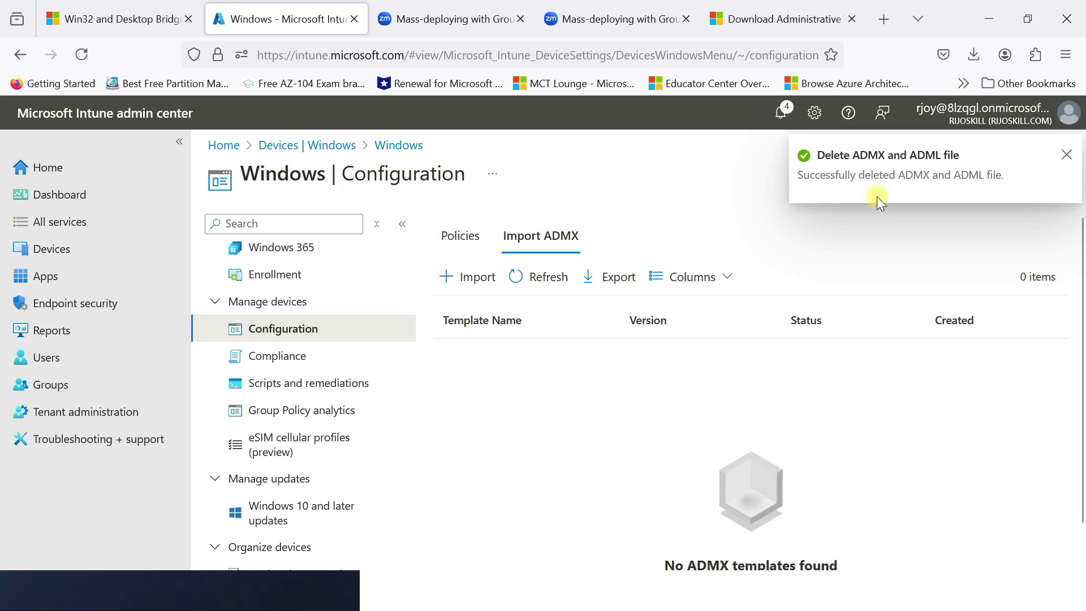
pyautogui.click(704, 421)
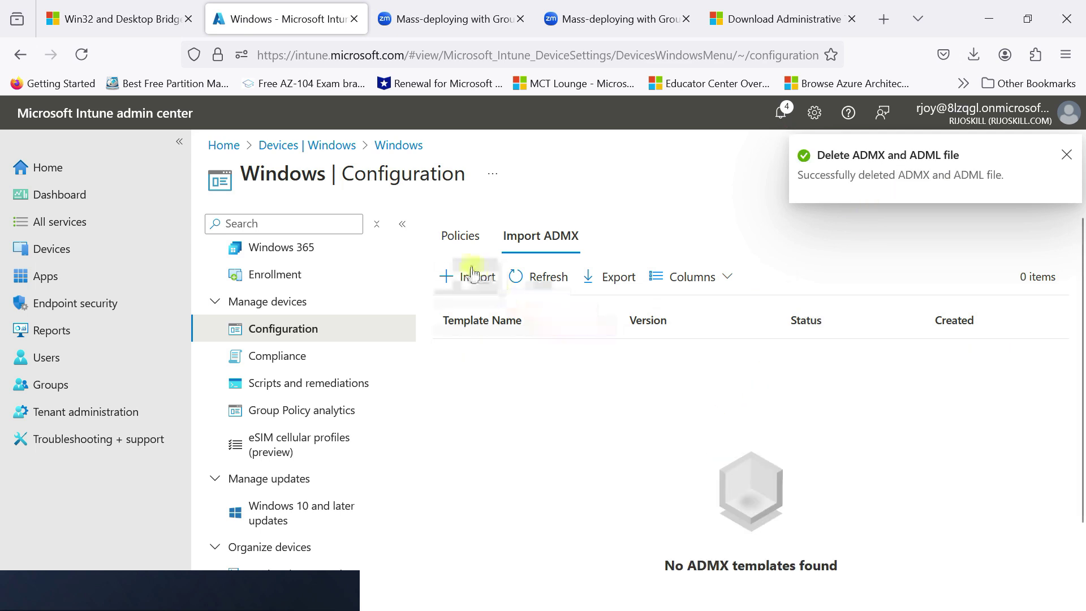
# Step: Start a new ADMX import and browse to PolicyDefinitions in C:\Program Files (x86)\Microsoft Group Policy\Windows 10 November 2021 Update (21H2)
pyautogui.click(481, 283)
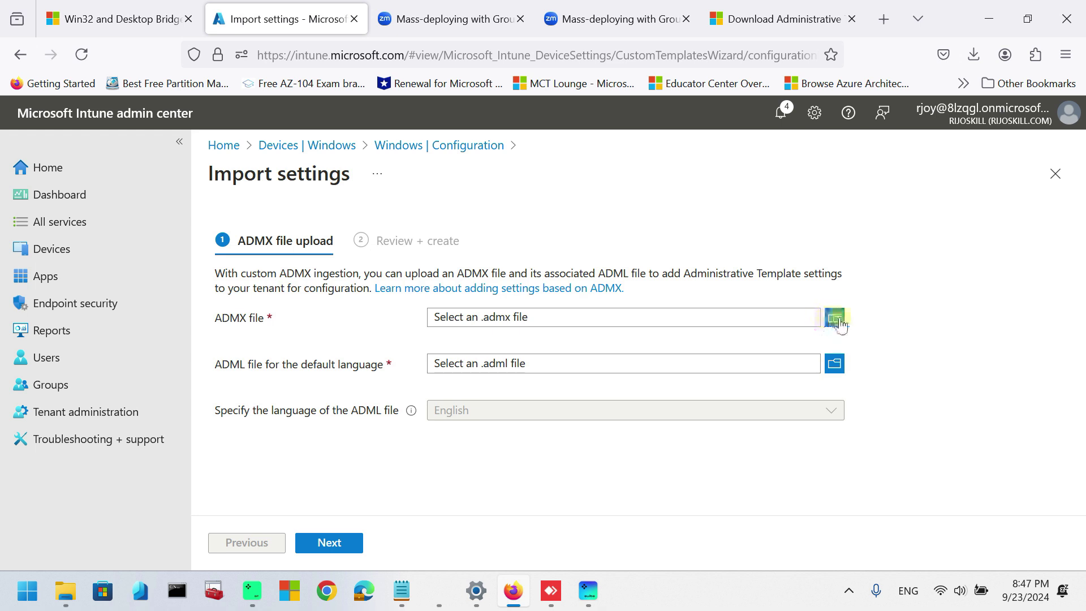
pyautogui.click(840, 317)
pyautogui.moveTo(136, 161); pyautogui.dragTo(138, 415)
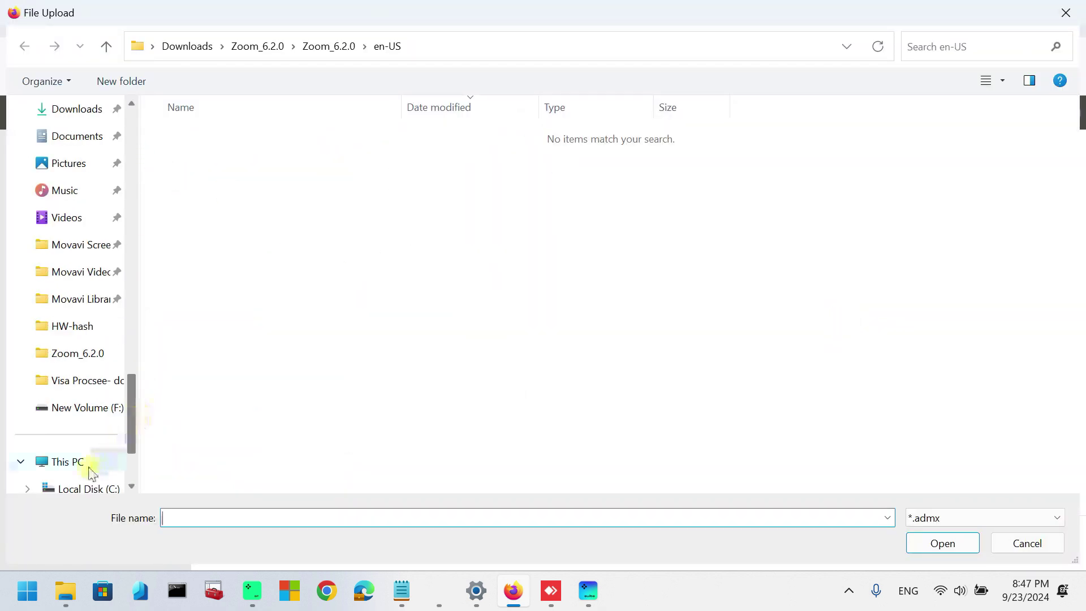
pyautogui.scroll(-2, 88, 481)
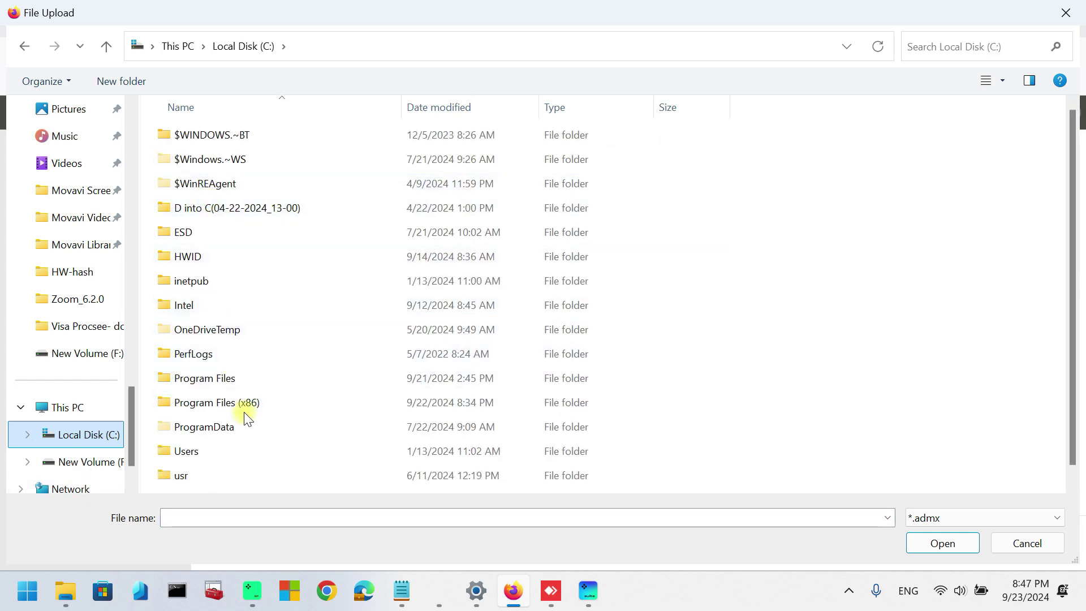
pyautogui.doubleClick(243, 405)
pyautogui.click(244, 408)
pyautogui.doubleClick(245, 408)
pyautogui.click(200, 138)
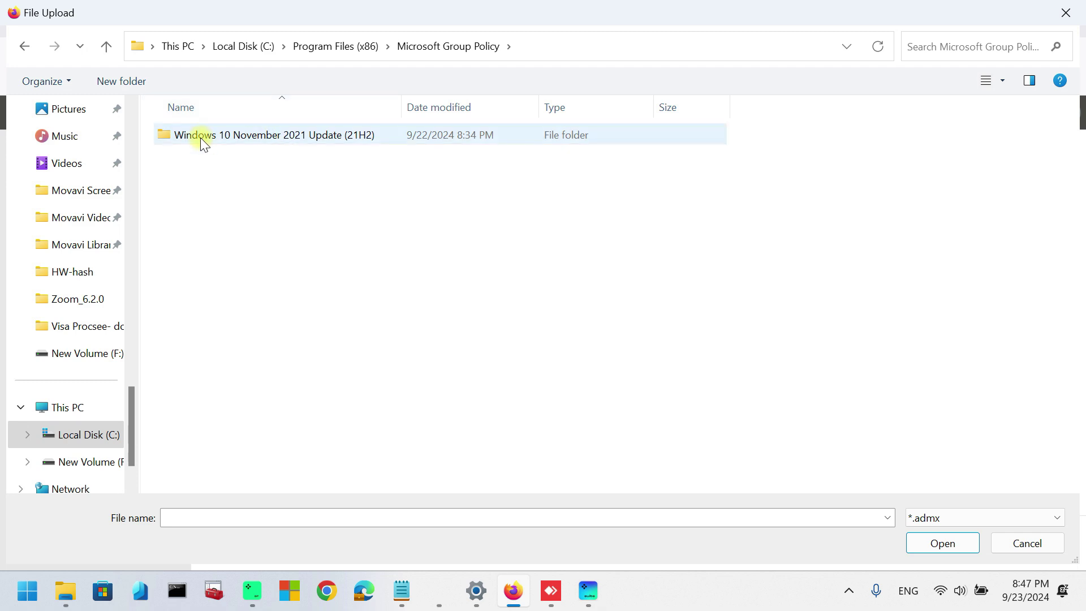
pyautogui.doubleClick(249, 142)
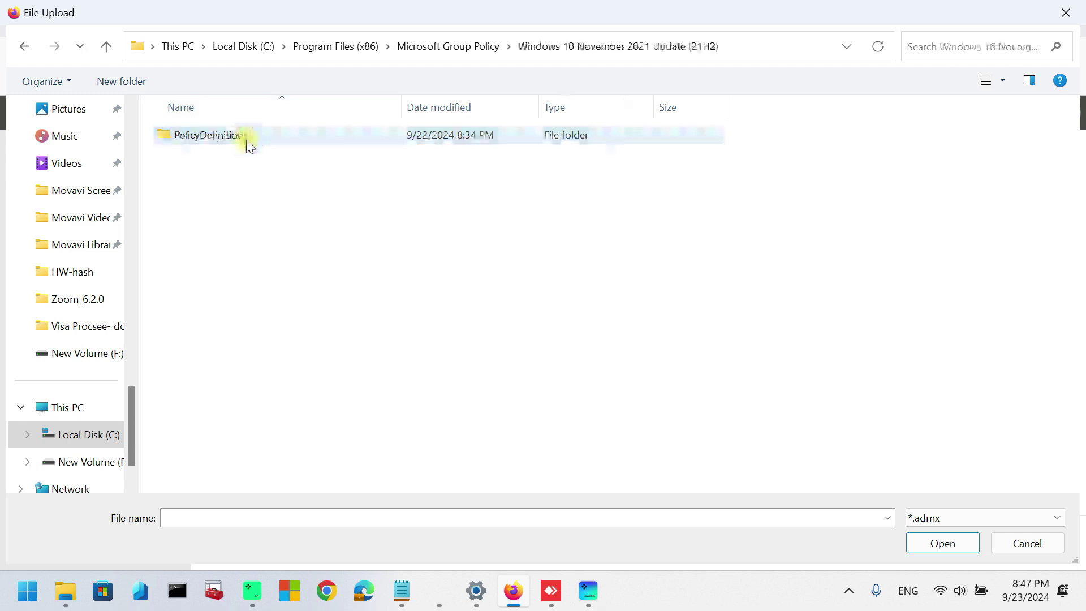
pyautogui.doubleClick(201, 139)
# Step: Find Windows.admx in the PolicyDefinitions folder and upload it as the ADMX file
pyautogui.scroll(-15, 206, 250)
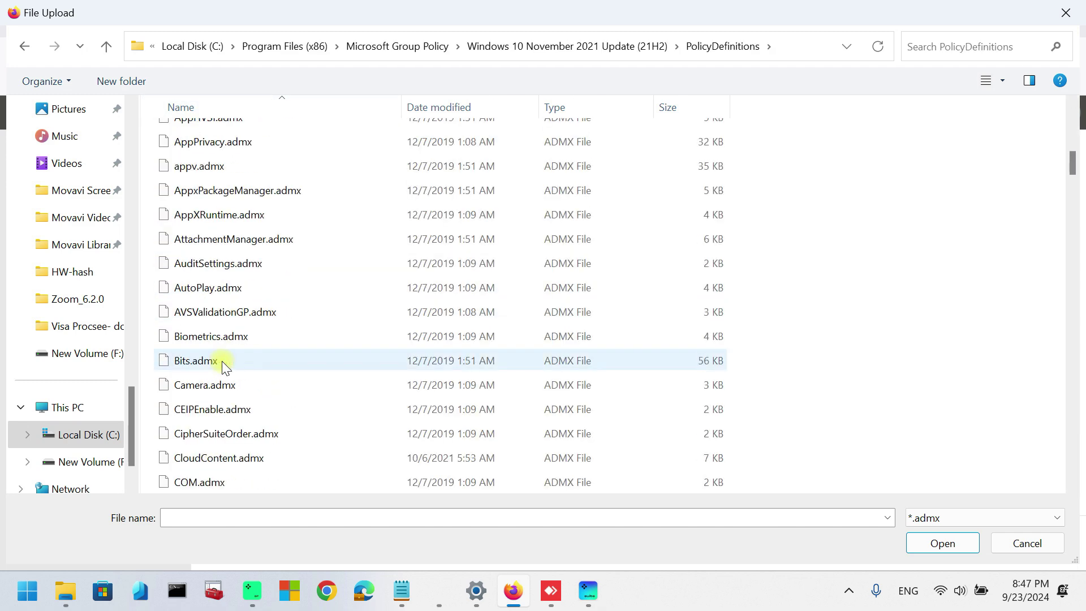
pyautogui.click(222, 260)
pyautogui.press('w')
pyautogui.press('c')
pyautogui.press('Down')
pyautogui.press('Down')
pyautogui.press('Down')
pyautogui.press('Down')
pyautogui.click(221, 228)
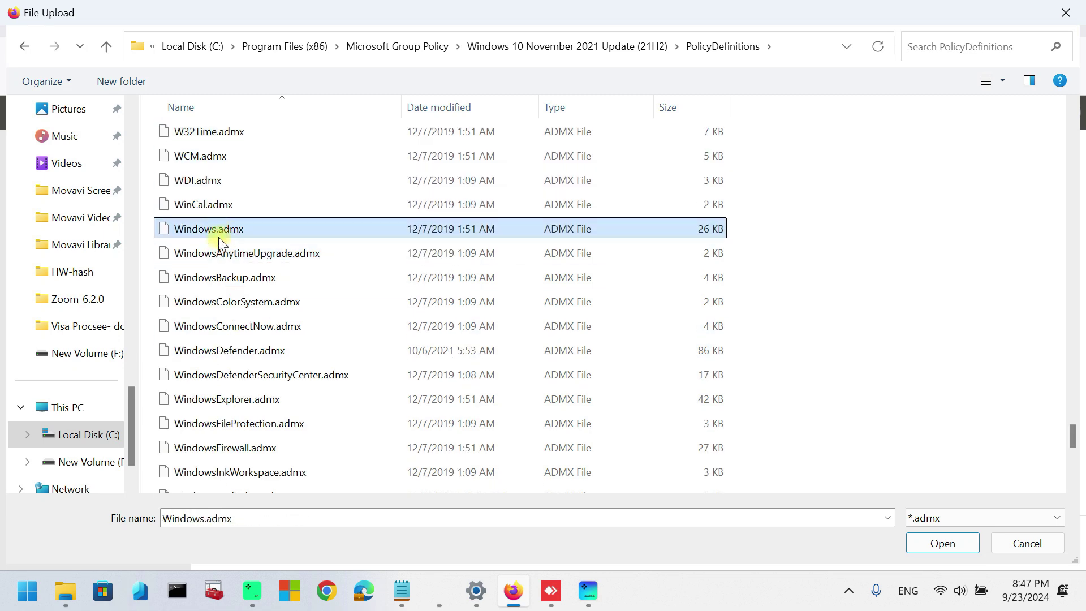
pyautogui.click(936, 552)
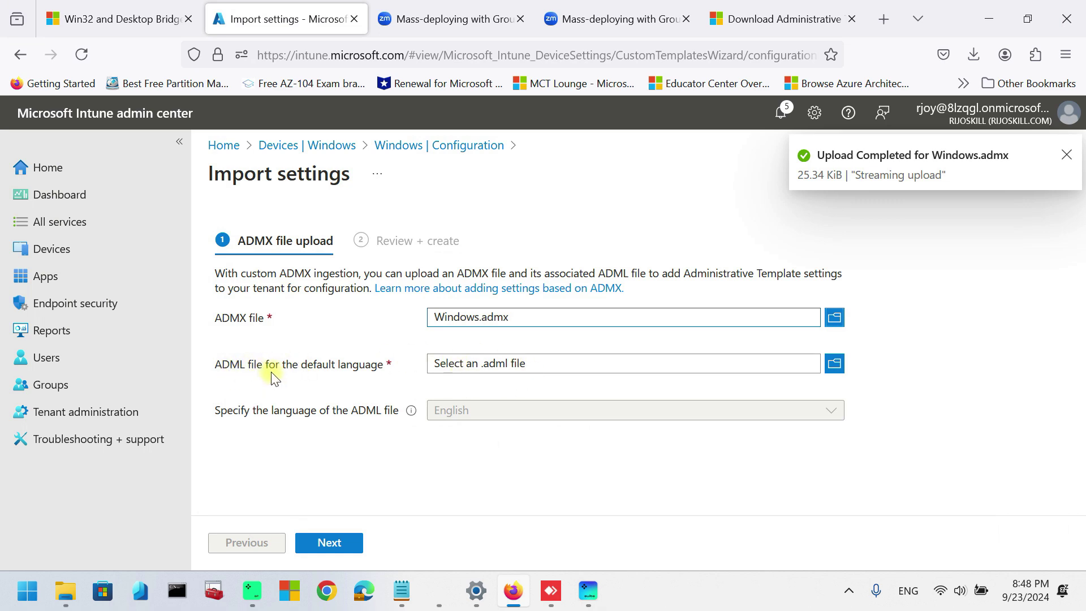
# Step: Upload Windows.adml from the en-US subfolder of PolicyDefinitions as the ADML file for the default language
pyautogui.click(837, 362)
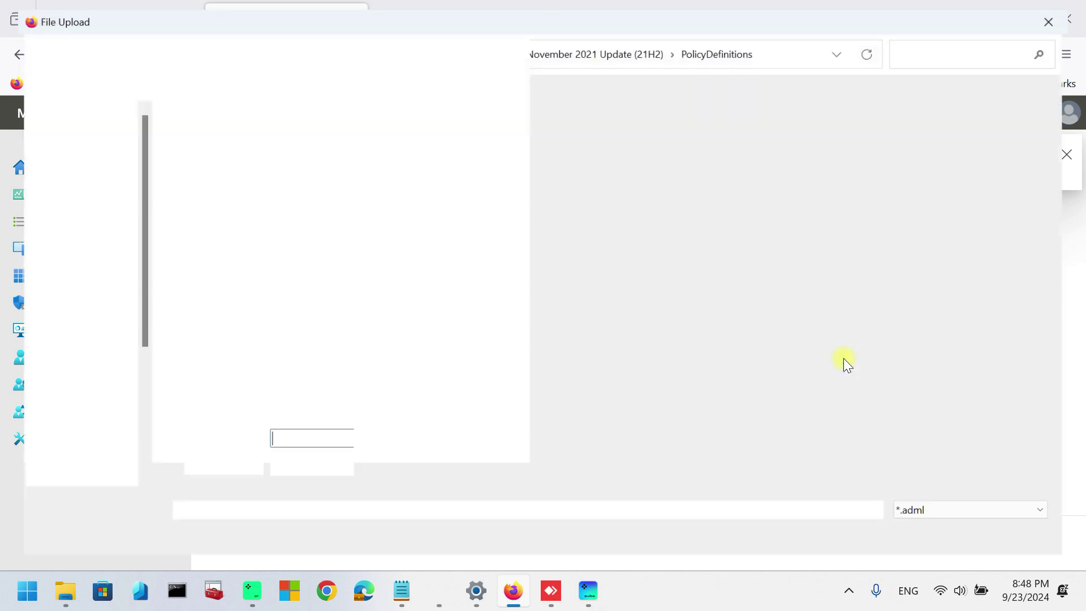
pyautogui.scroll(-2, 217, 261)
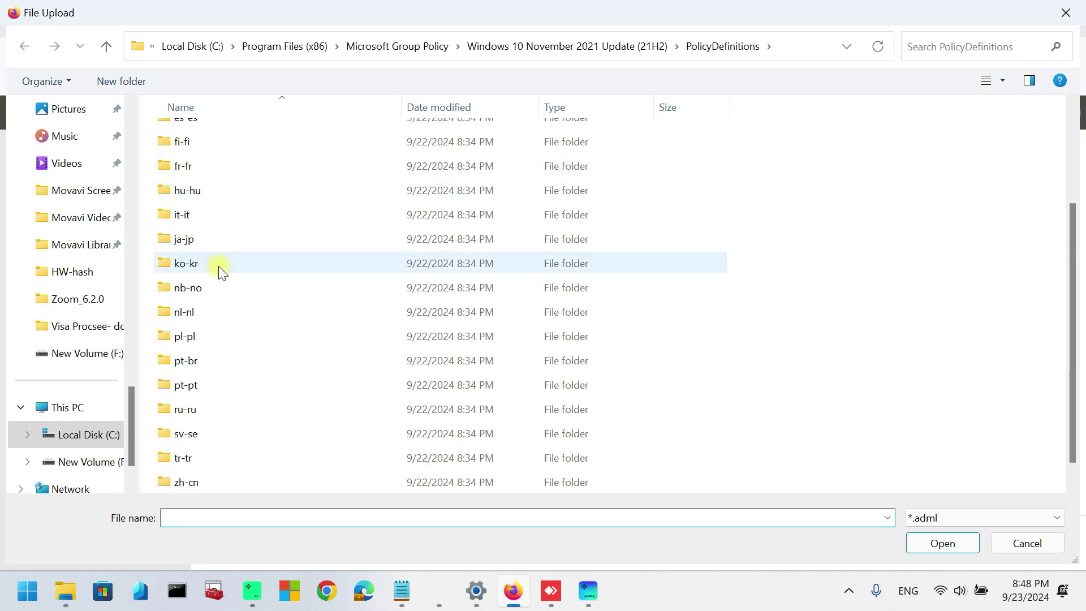
pyautogui.scroll(2, 214, 283)
pyautogui.scroll(-2, 219, 328)
pyautogui.scroll(2, 221, 339)
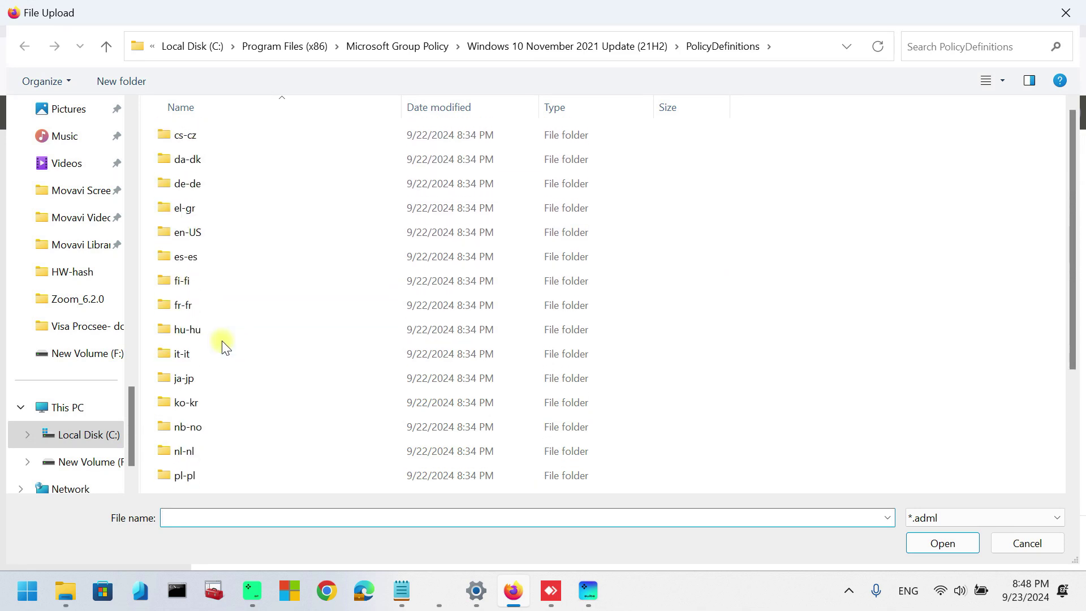
pyautogui.doubleClick(200, 237)
pyautogui.press('w')
pyautogui.press('Down')
pyautogui.press('Down')
pyautogui.press('Down')
pyautogui.press('Down')
pyautogui.press('Down')
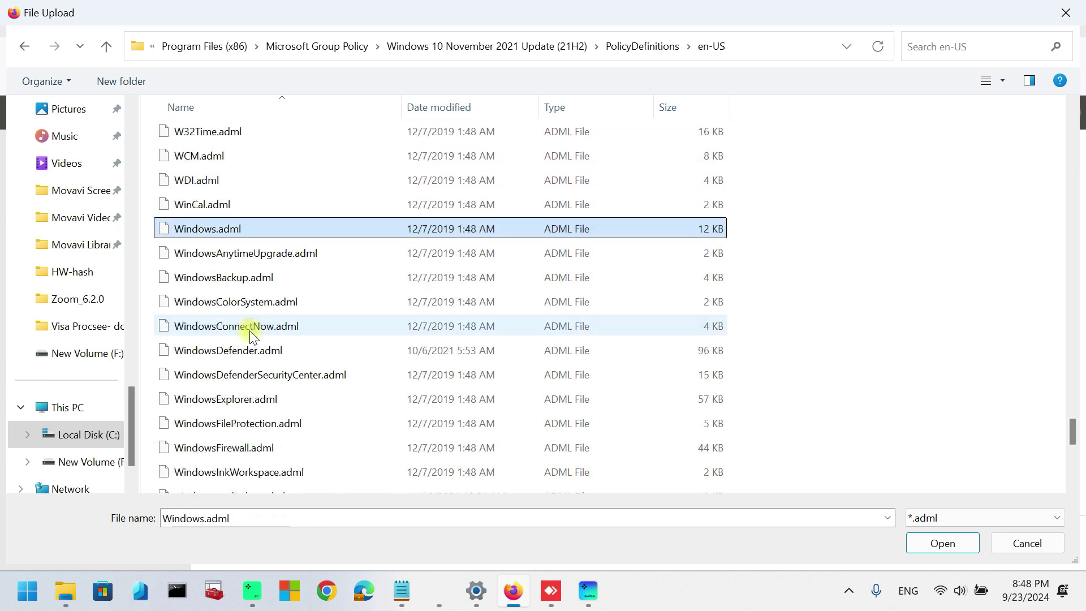
pyautogui.click(223, 235)
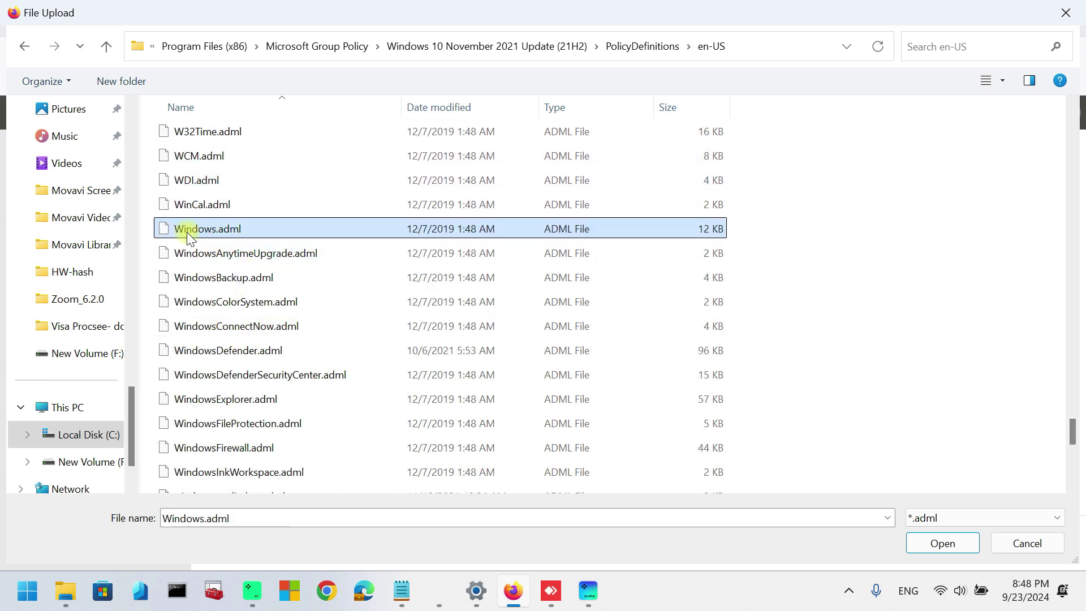
pyautogui.click(951, 540)
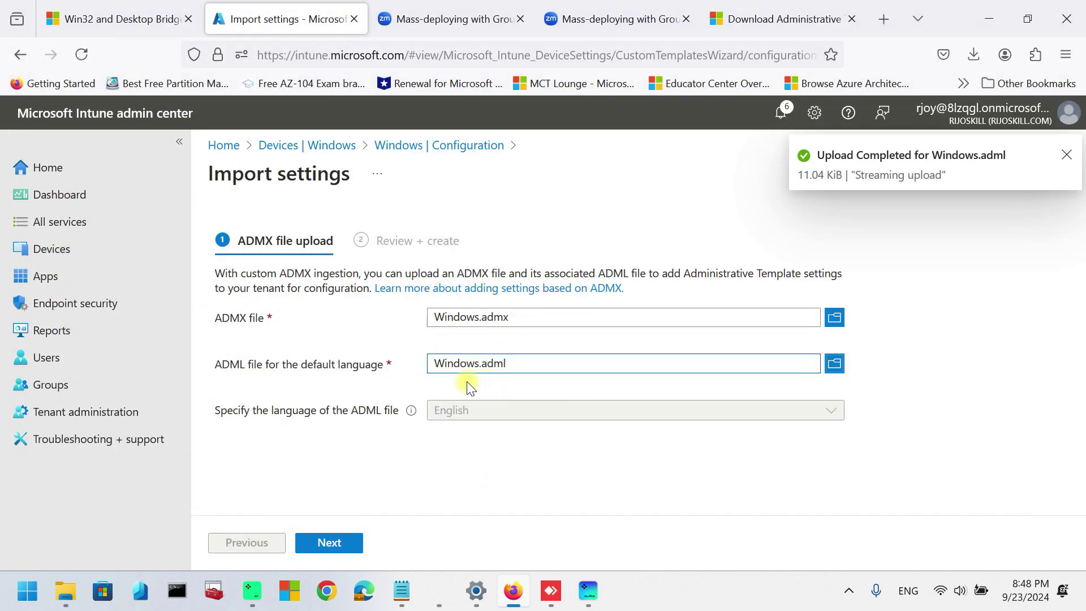
# Step: Review and create the Windows.admx import, and refresh the list of imported templates
pyautogui.click(329, 542)
pyautogui.click(327, 543)
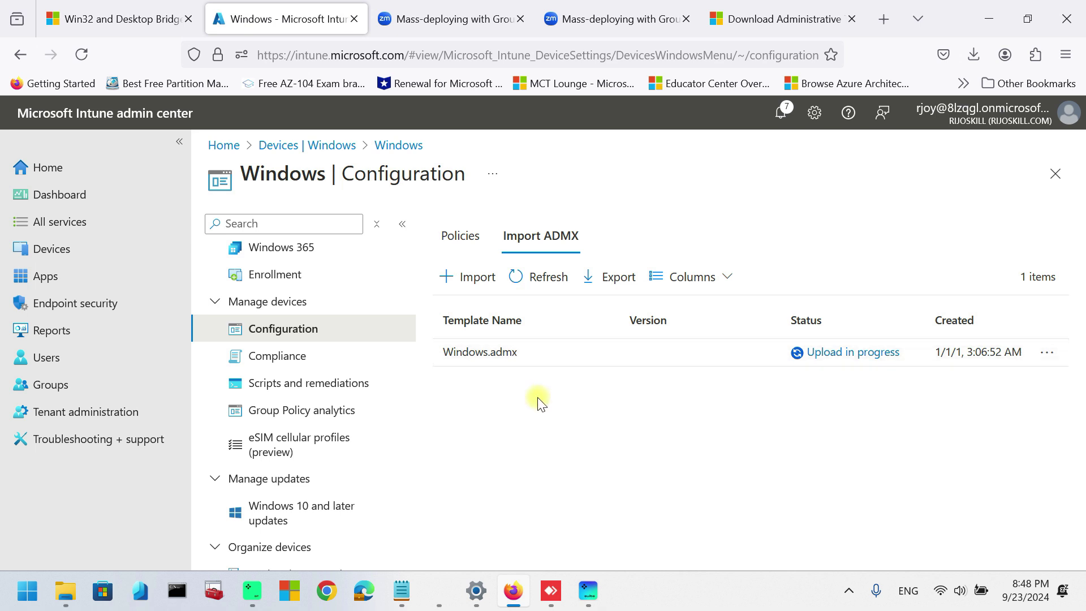
pyautogui.click(545, 277)
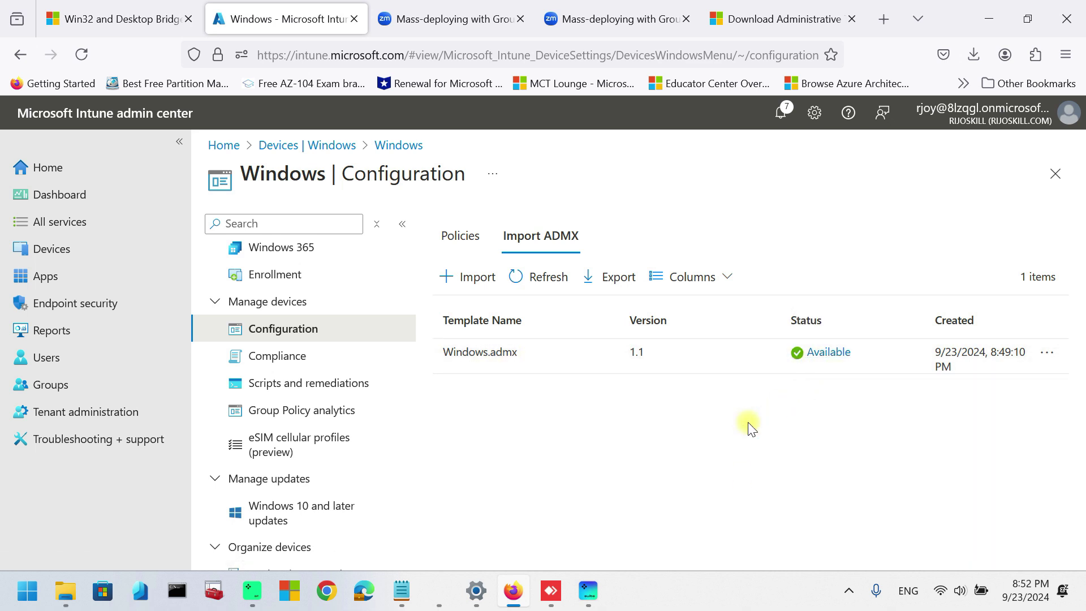
# Step: Start another import and upload ZoomMeetings_HKCU.admx from the inner Zoom_6.2.0 folder in Downloads as the ADMX file
pyautogui.click(480, 277)
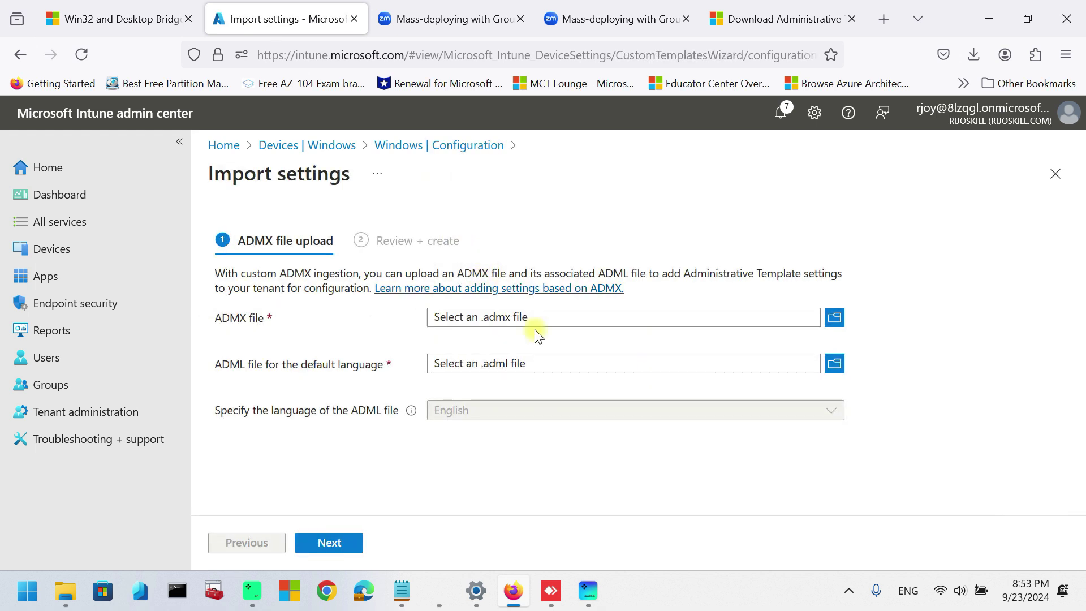
pyautogui.click(834, 316)
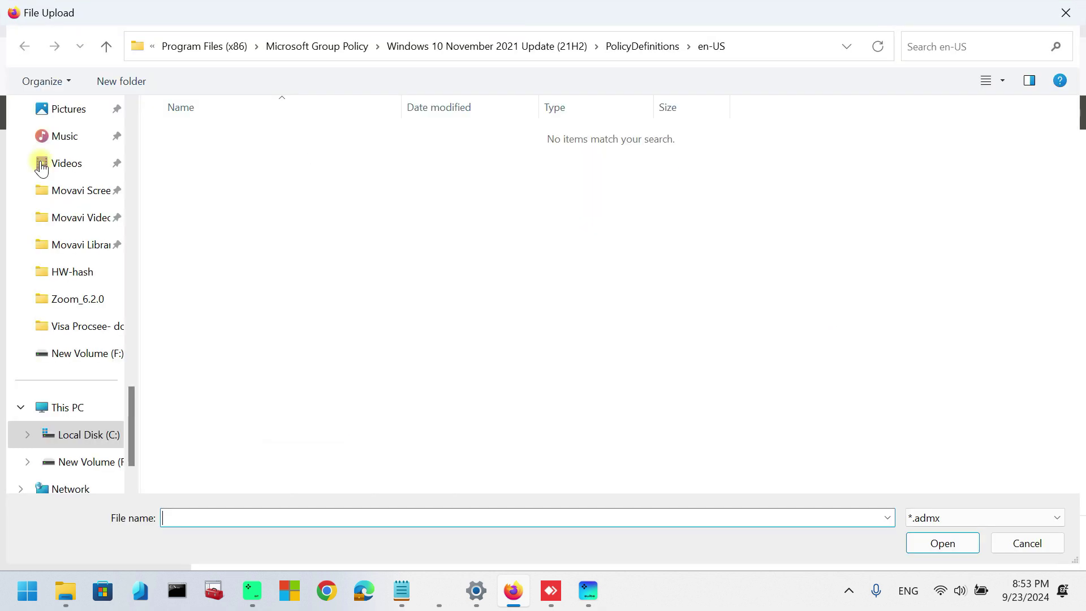
pyautogui.scroll(6, 73, 232)
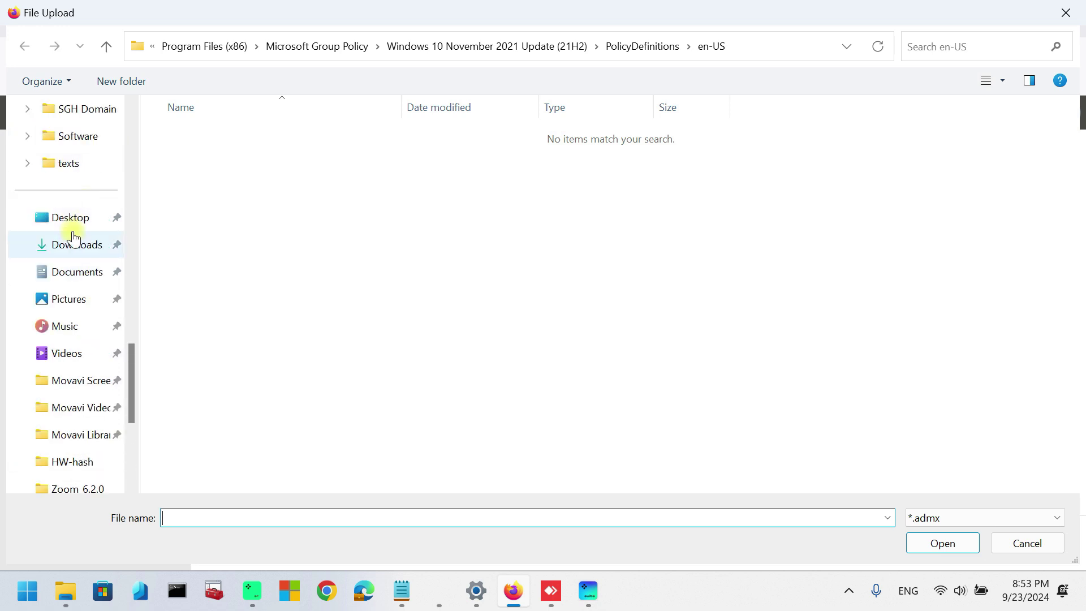
pyautogui.scroll(-4, 74, 254)
pyautogui.click(84, 246)
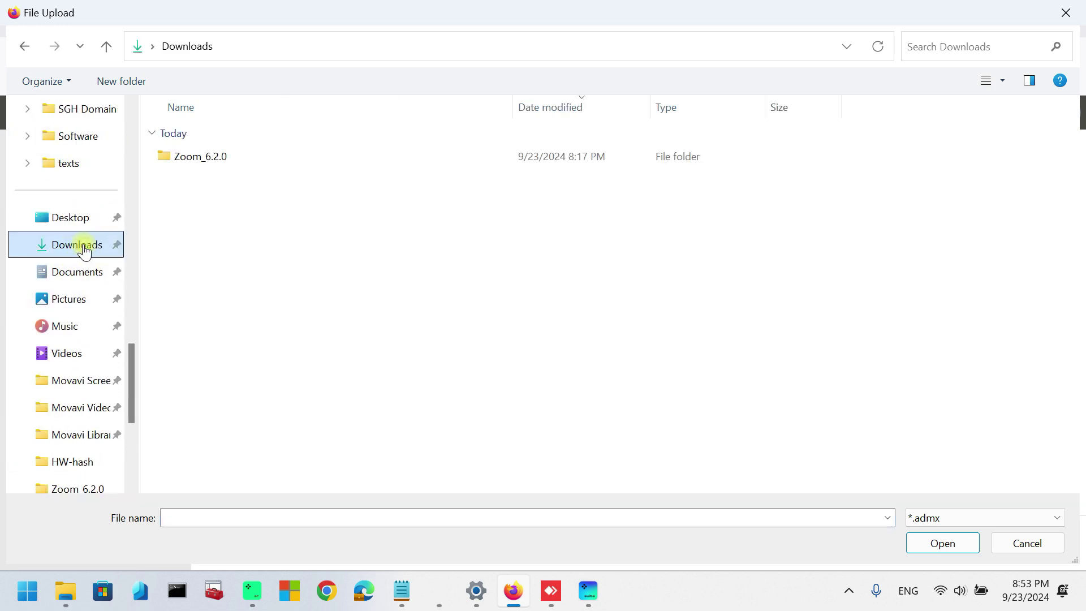
pyautogui.doubleClick(202, 155)
pyautogui.doubleClick(211, 157)
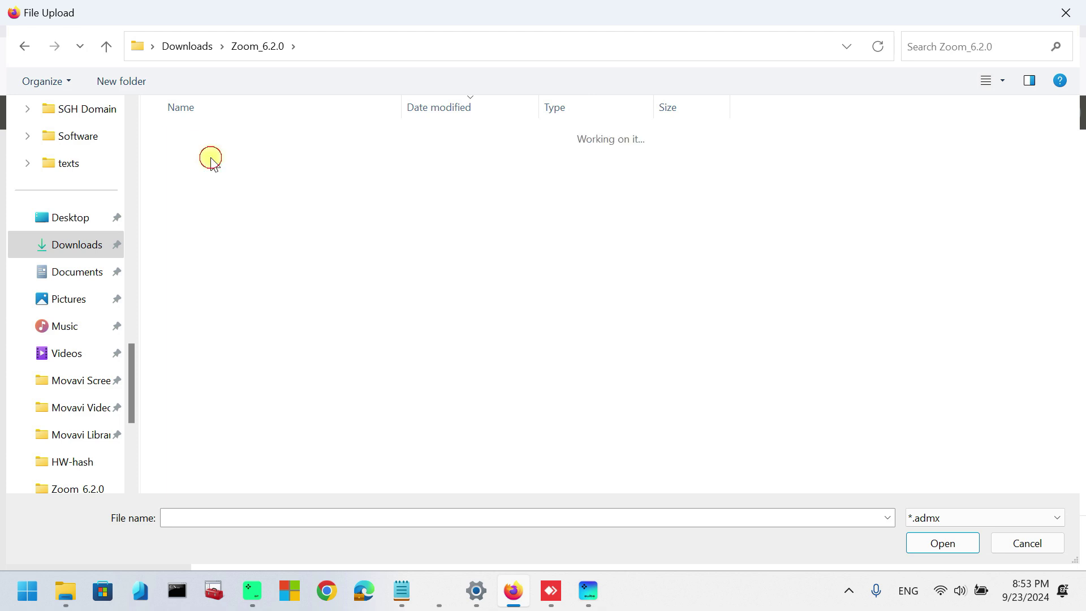
pyautogui.click(263, 187)
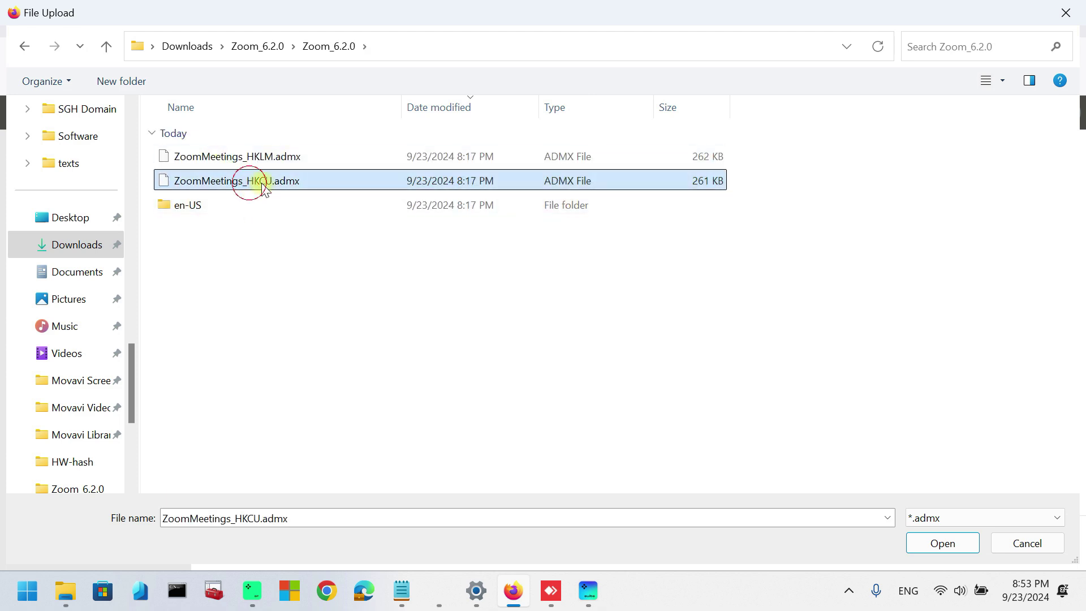
pyautogui.click(938, 544)
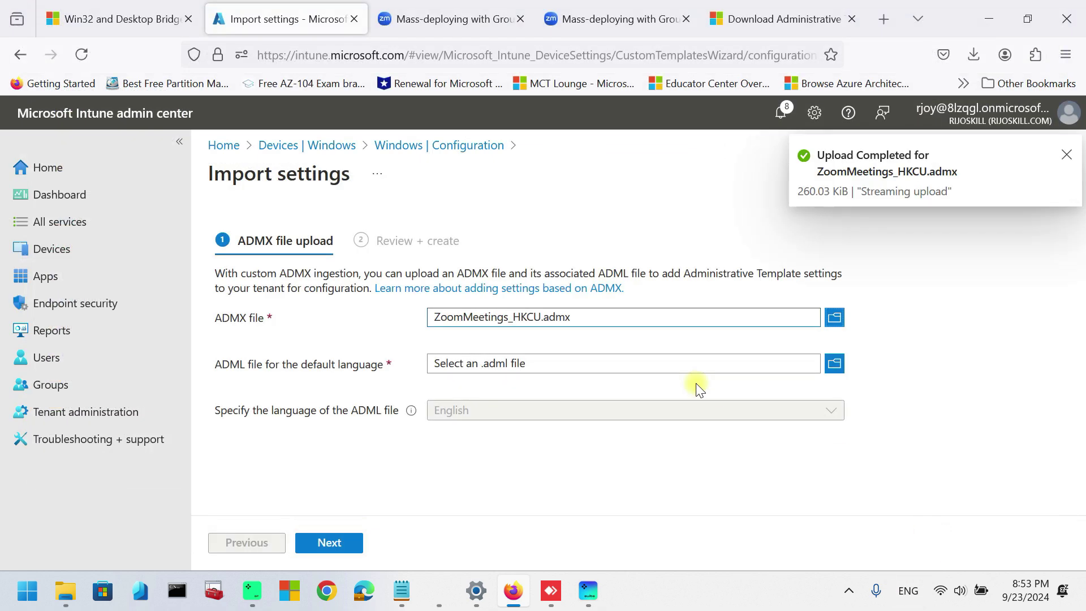
# Step: Upload ZoomMeetings_HKCU.adml from the en-US subfolder of the inner Zoom_6.2.0 folder as the ADML file for the default language
pyautogui.click(834, 363)
pyautogui.doubleClick(203, 161)
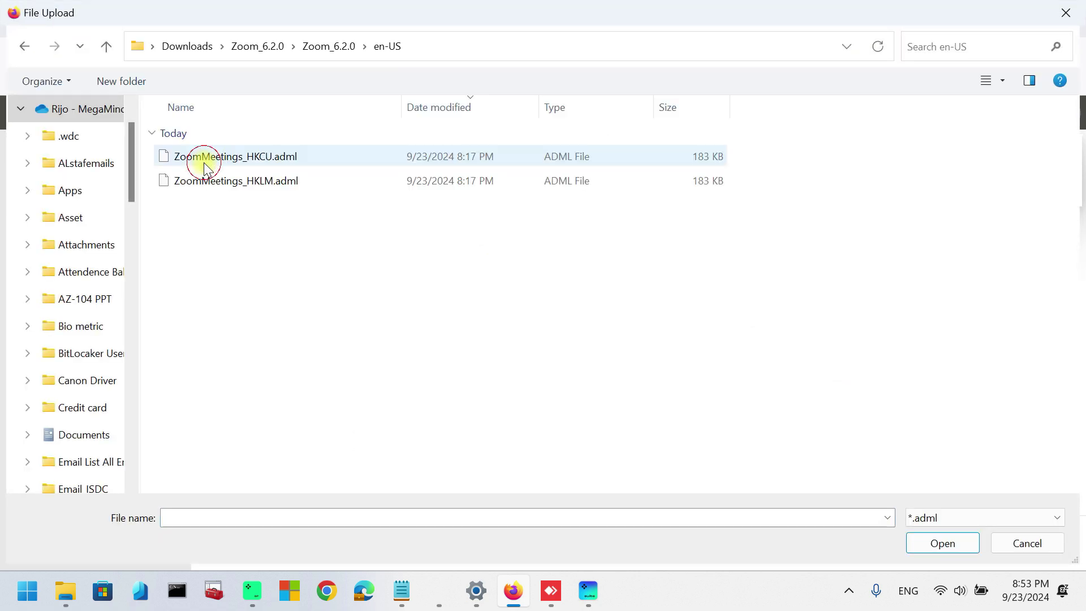
pyautogui.click(260, 162)
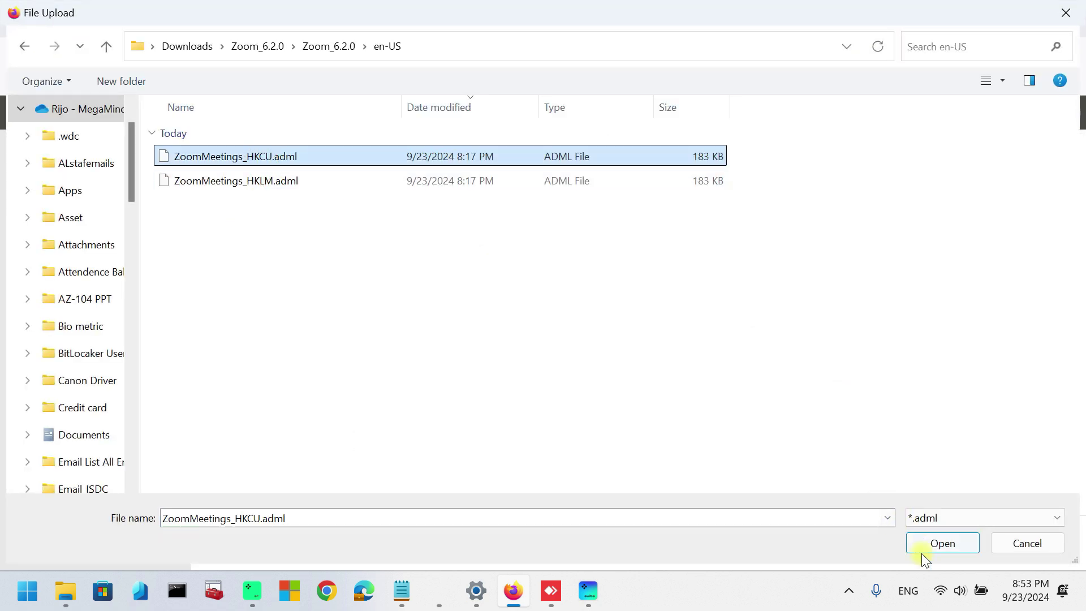
pyautogui.click(923, 551)
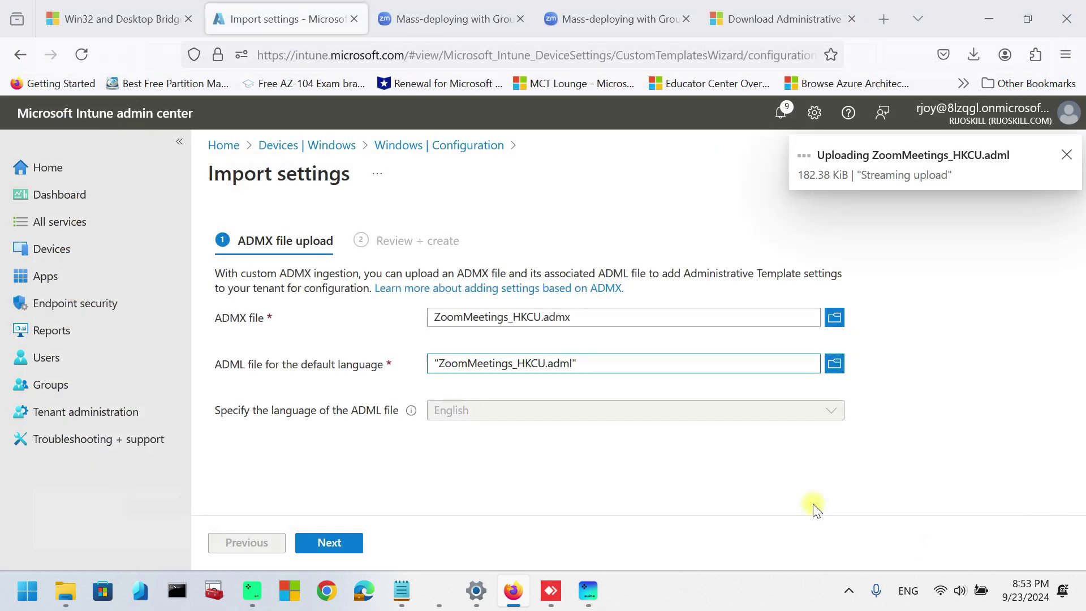
# Step: Review and create the ZoomMeetings_HKCU.admx import, and refresh the list of imported templates
pyautogui.click(346, 543)
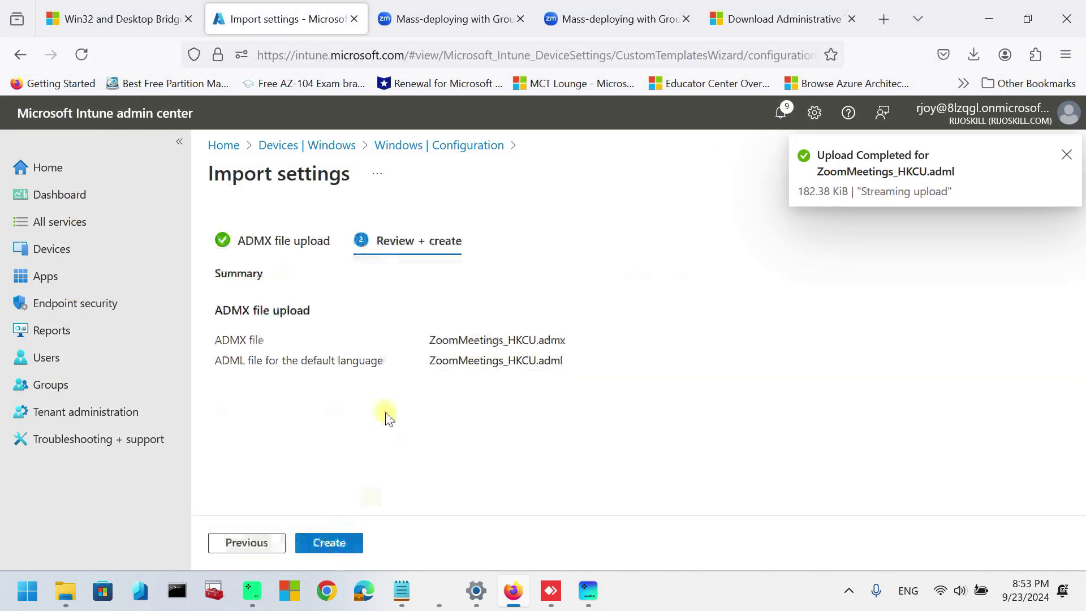
pyautogui.click(337, 546)
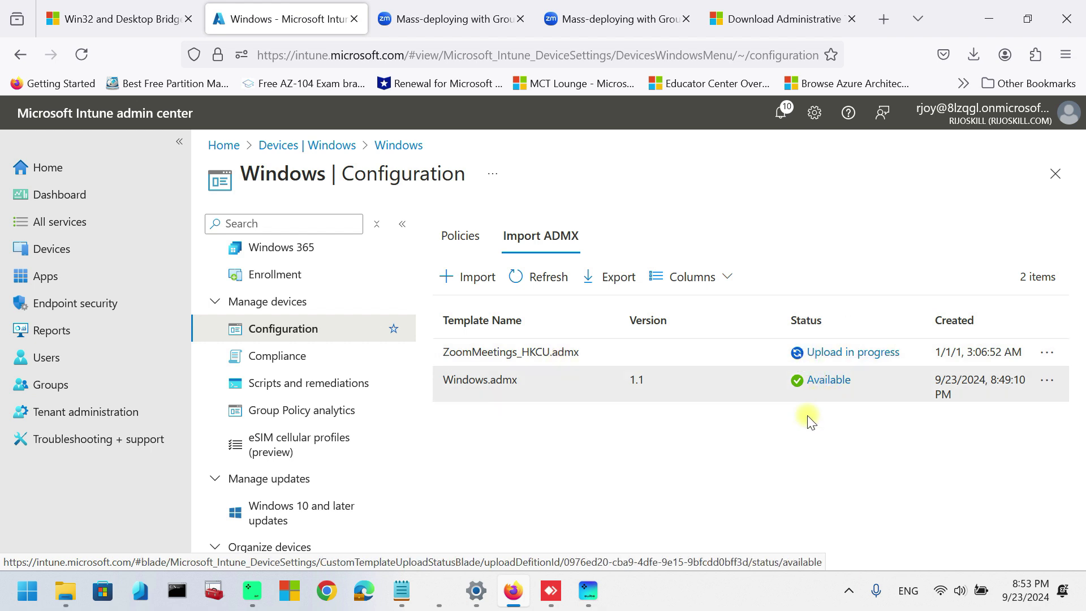
pyautogui.click(546, 283)
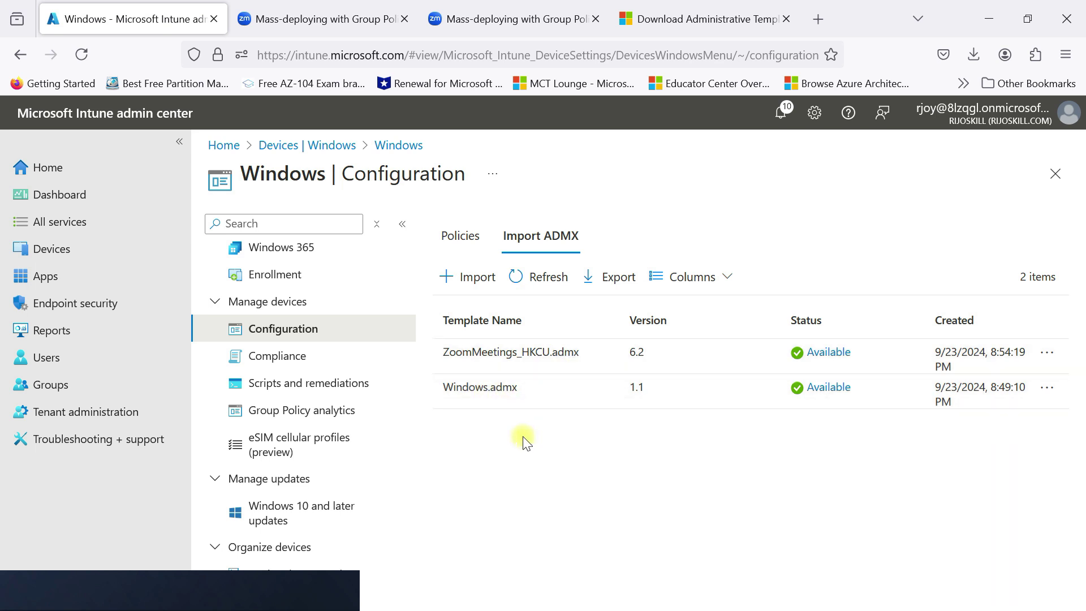
# Step: Leave the imported templates list and open the configuration policies for Windows devices
pyautogui.click(1055, 173)
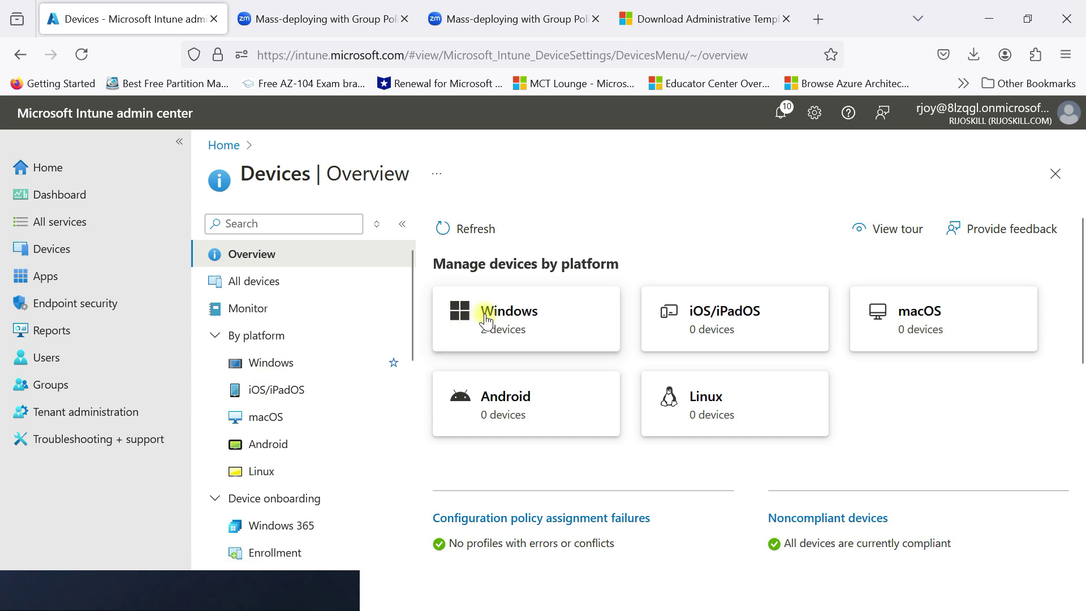
pyautogui.click(280, 362)
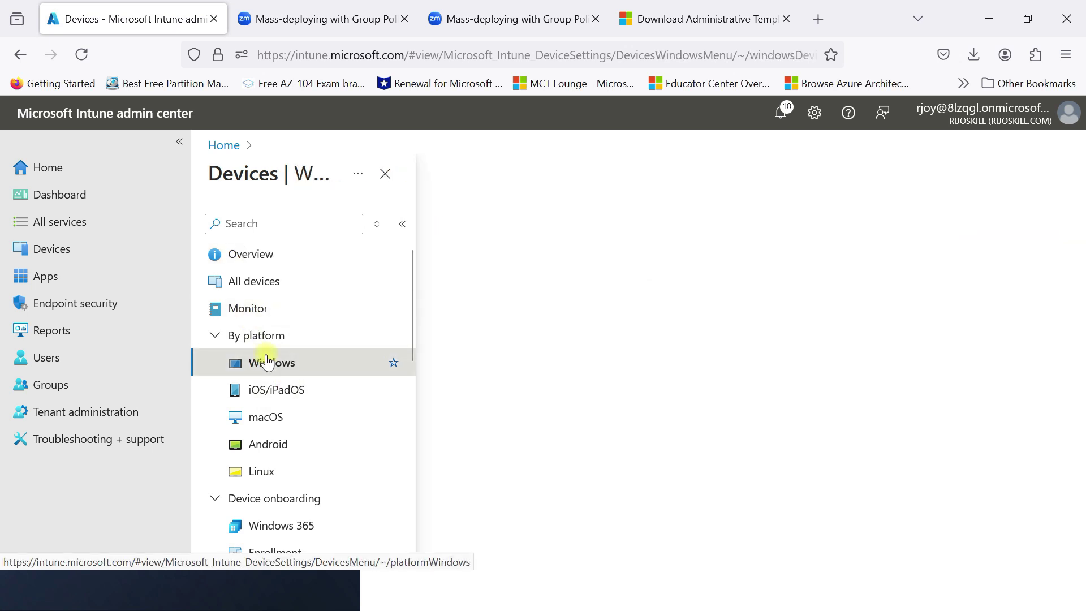
pyautogui.click(280, 417)
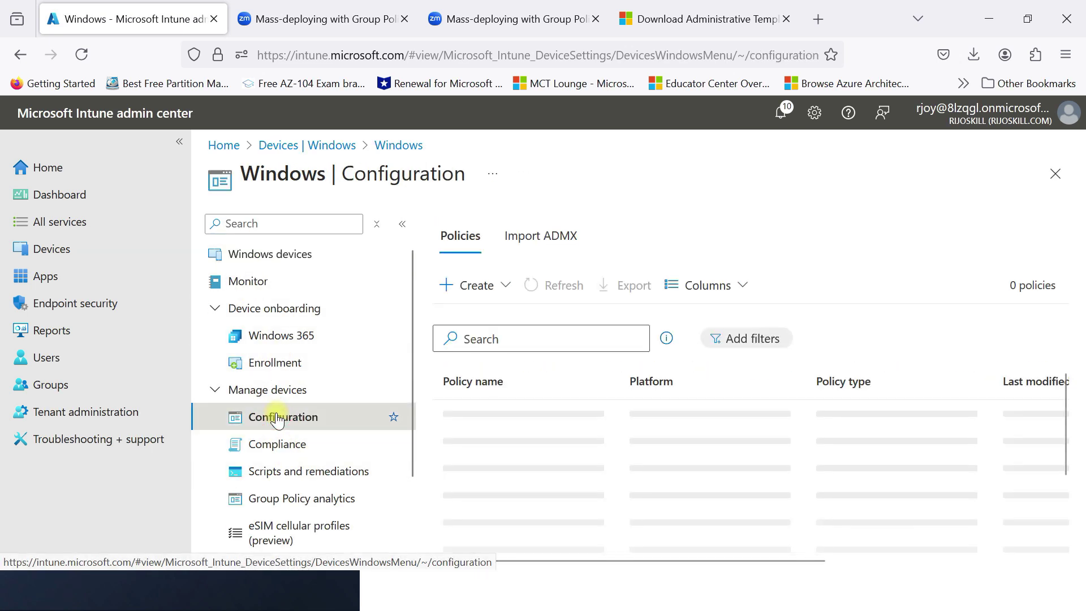
# Step: Start a new policy with platform Windows 10 and later and profile type Templates
pyautogui.click(500, 286)
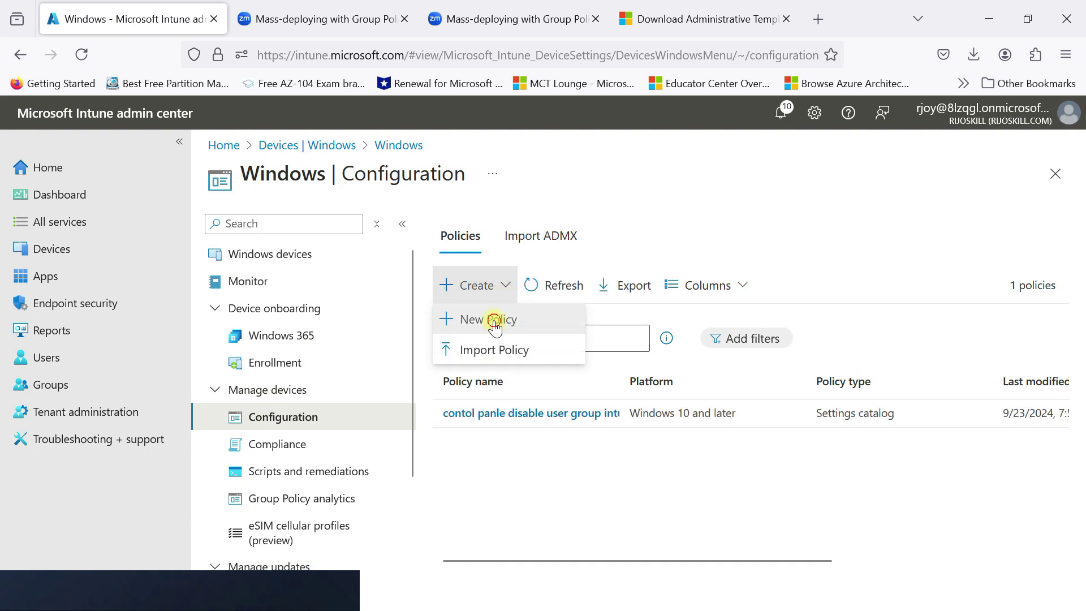
pyautogui.click(493, 320)
pyautogui.click(716, 229)
pyautogui.click(675, 253)
pyautogui.click(684, 279)
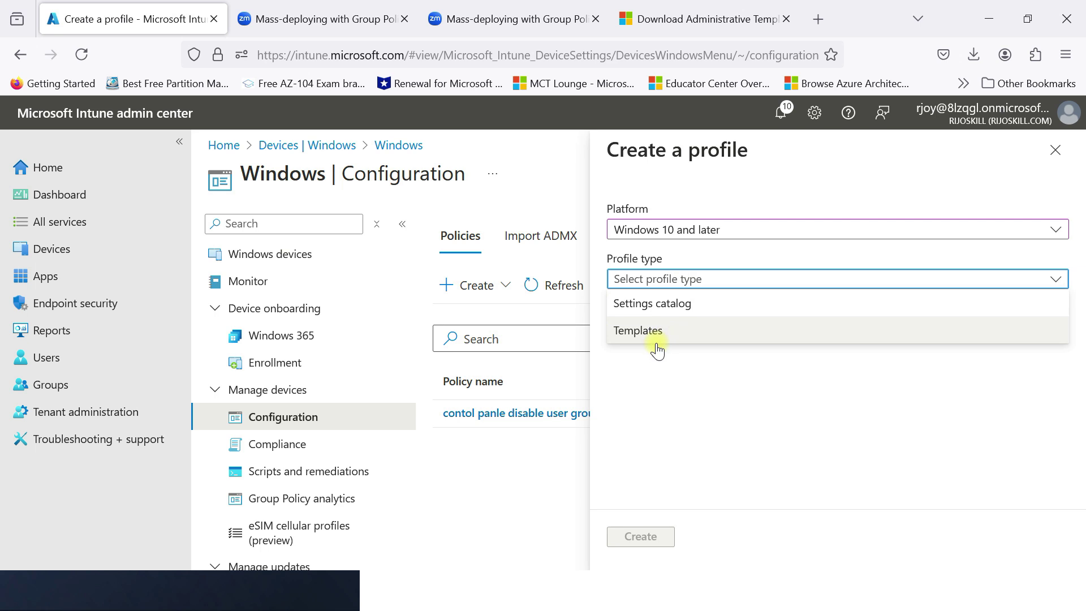
pyautogui.click(655, 346)
# Step: Choose the Imported Administrative templates (Preview) template and create the profile from it
pyautogui.scroll(-3, 678, 424)
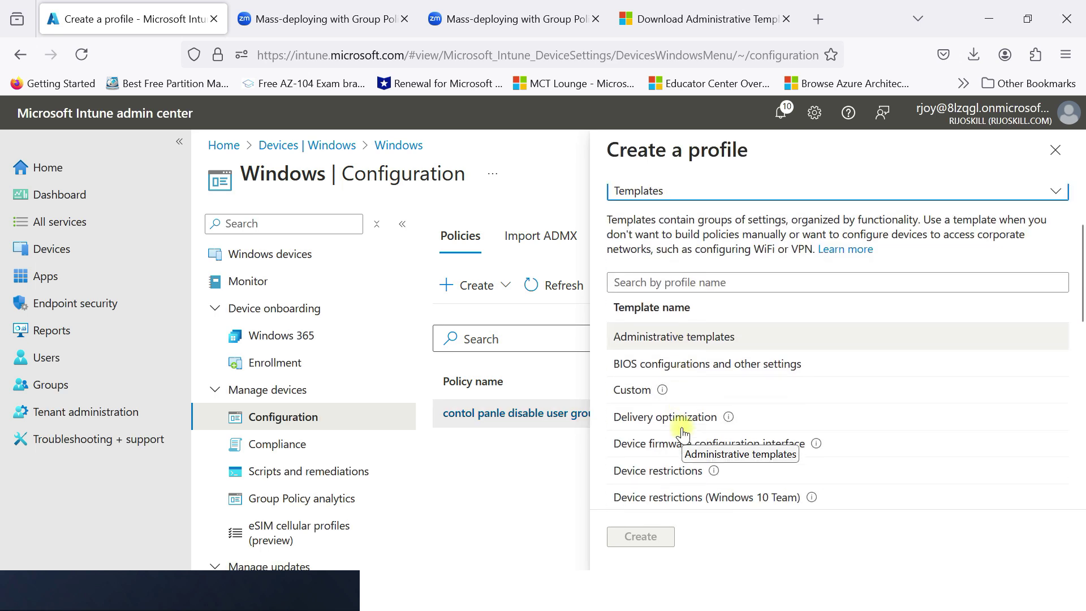
pyautogui.scroll(-6, 675, 364)
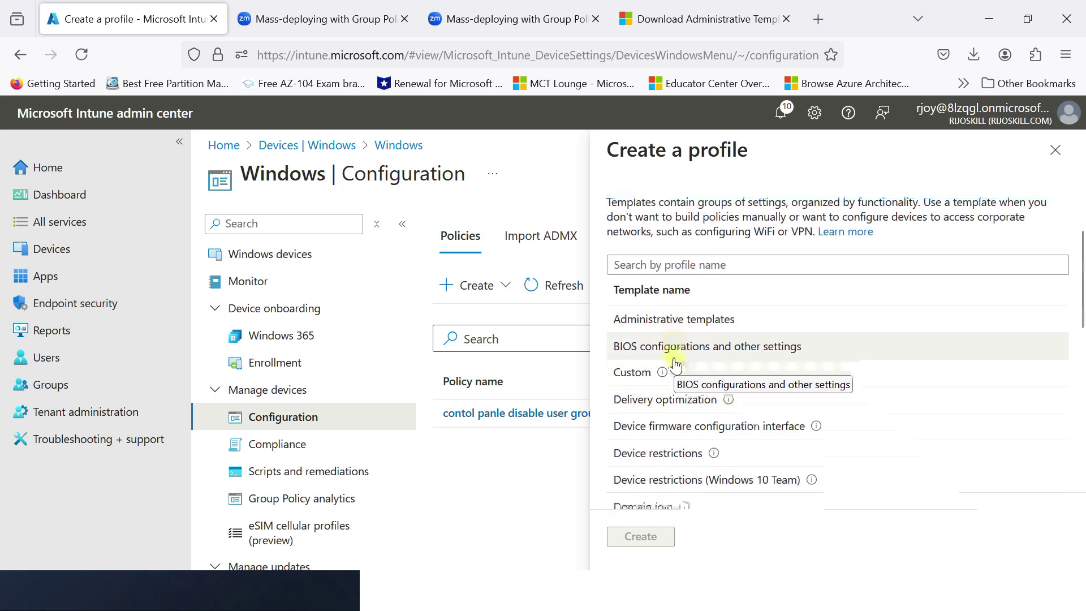
pyautogui.scroll(-3, 675, 365)
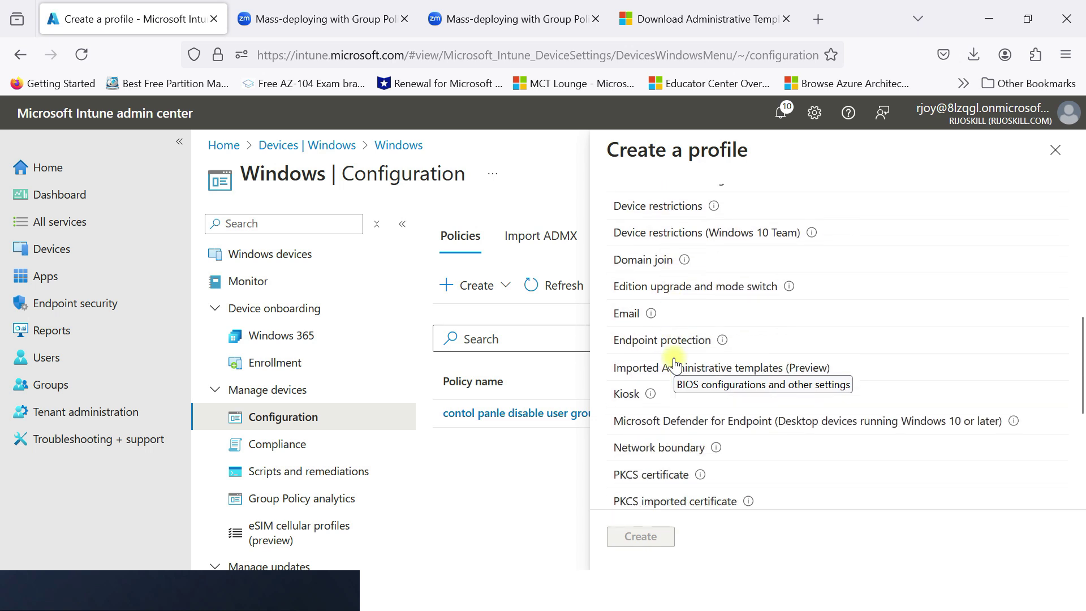
pyautogui.scroll(3, 650, 452)
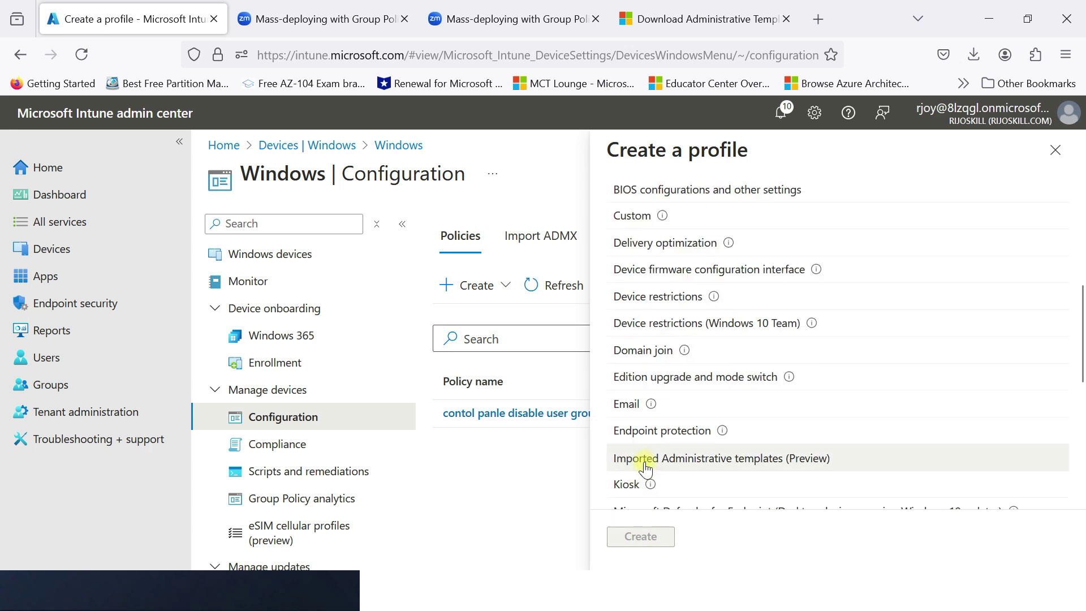
pyautogui.click(716, 461)
pyautogui.click(658, 535)
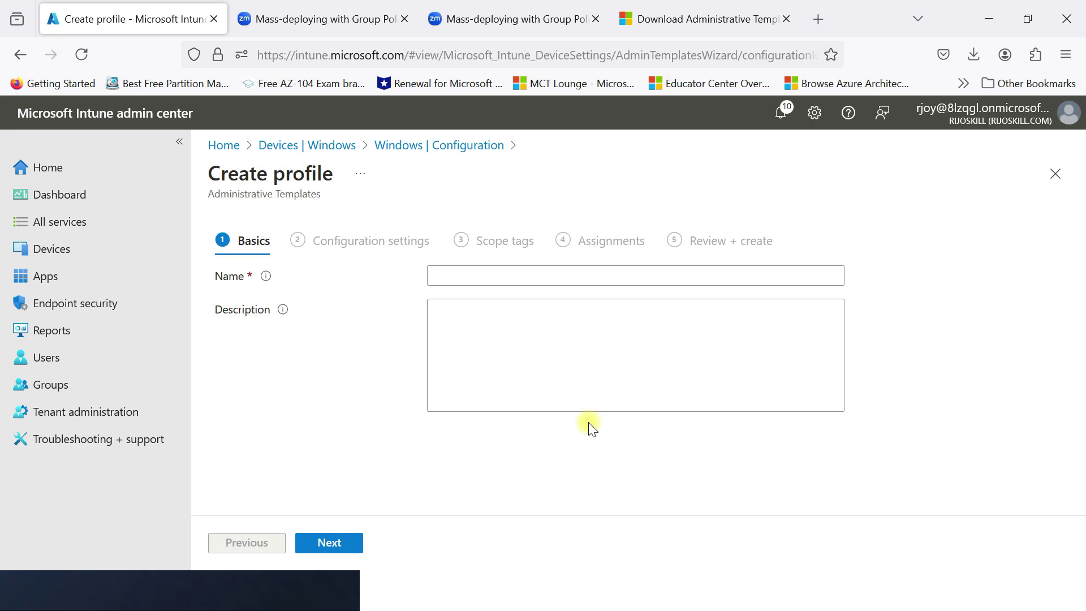
# Step: Enter "zoom account policy" as both the profile's name and description, and continue to the configuration settings
pyautogui.click(494, 280)
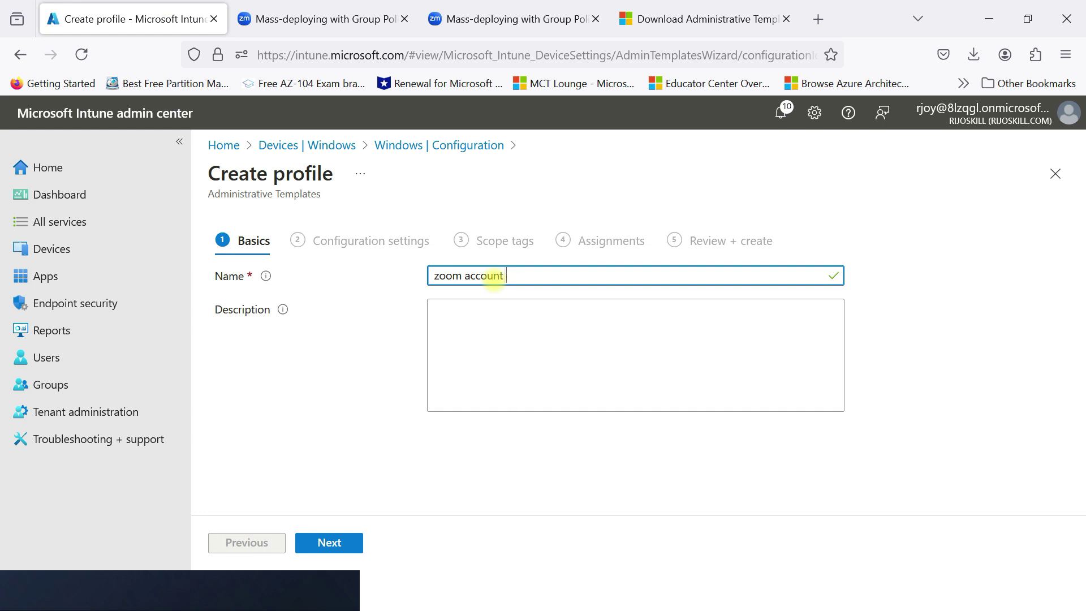
pyautogui.press('Tab')
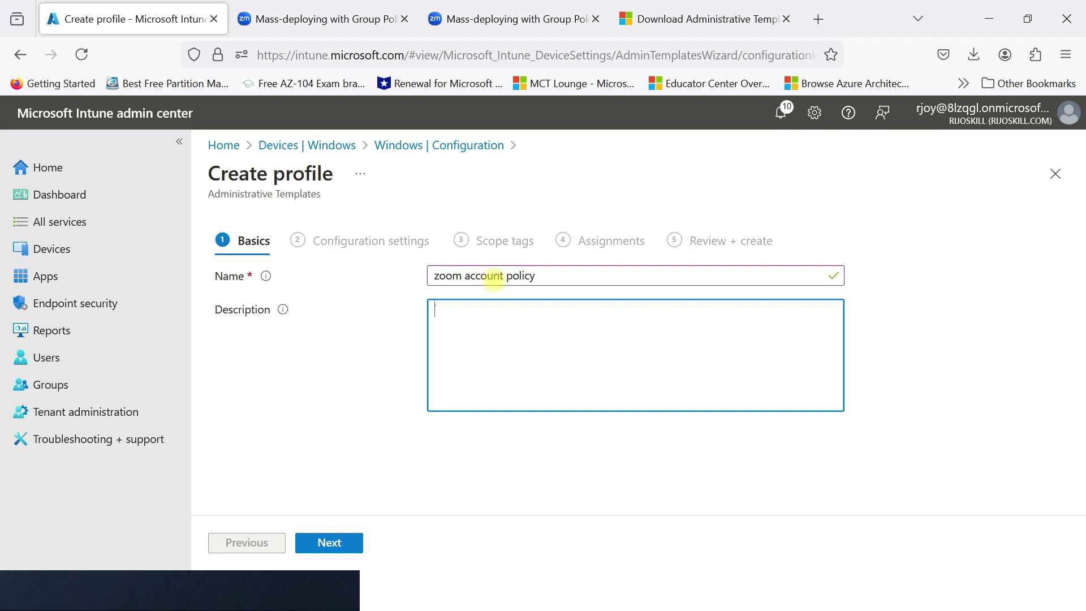
pyautogui.hotkey('shift', 'Tab')
pyautogui.hotkey('ctrl', 'c')
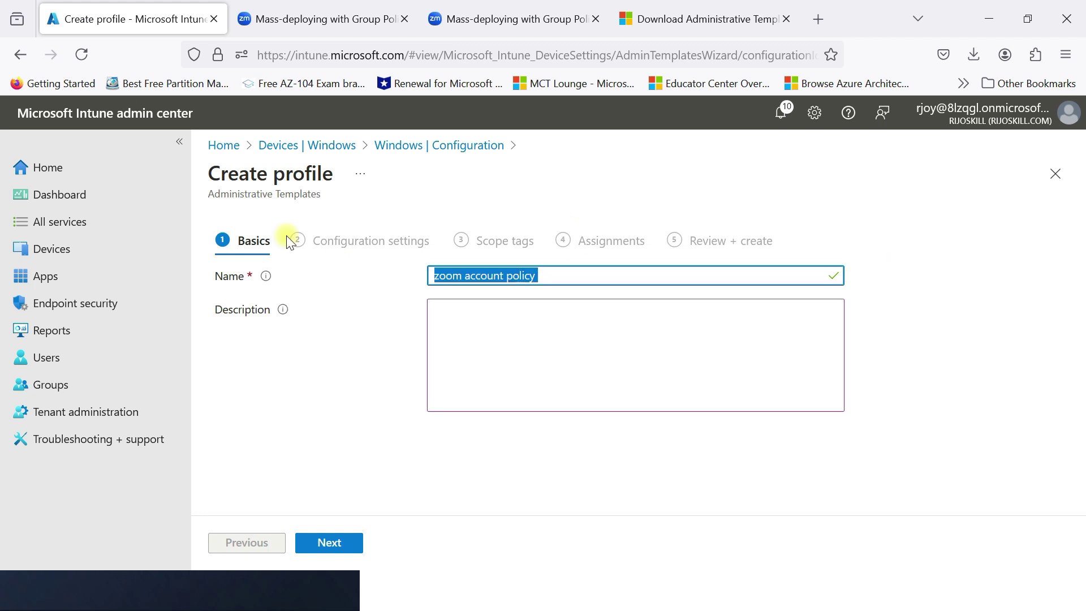
pyautogui.click(447, 326)
pyautogui.hotkey('ctrl', 'v')
pyautogui.click(323, 540)
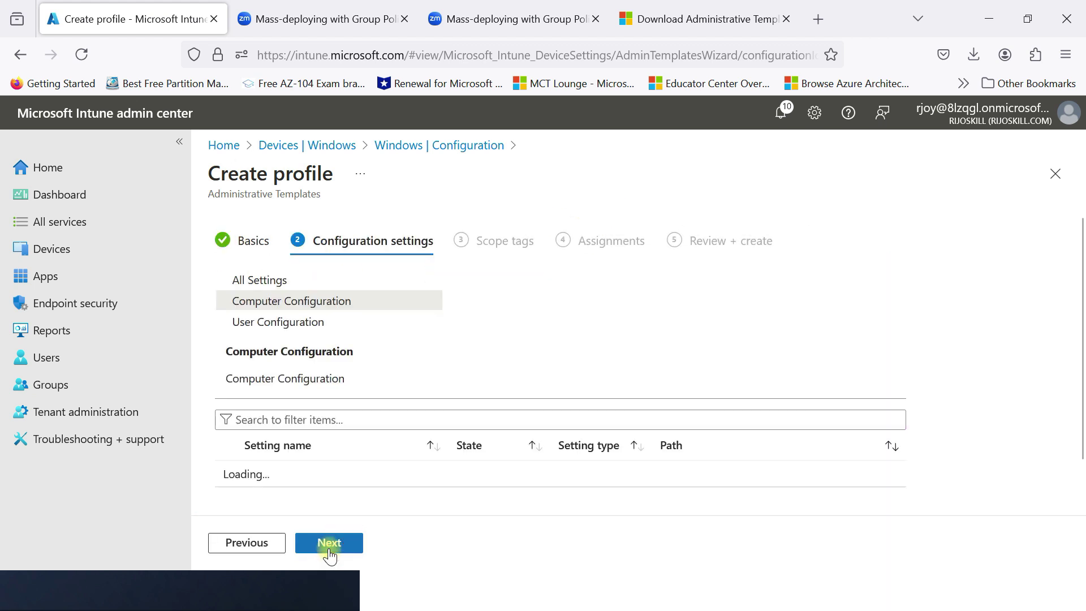
# Step: Open the Zoom Updates Settings folder under Zoom Meetings in the User Configuration
pyautogui.scroll(-2, 321, 410)
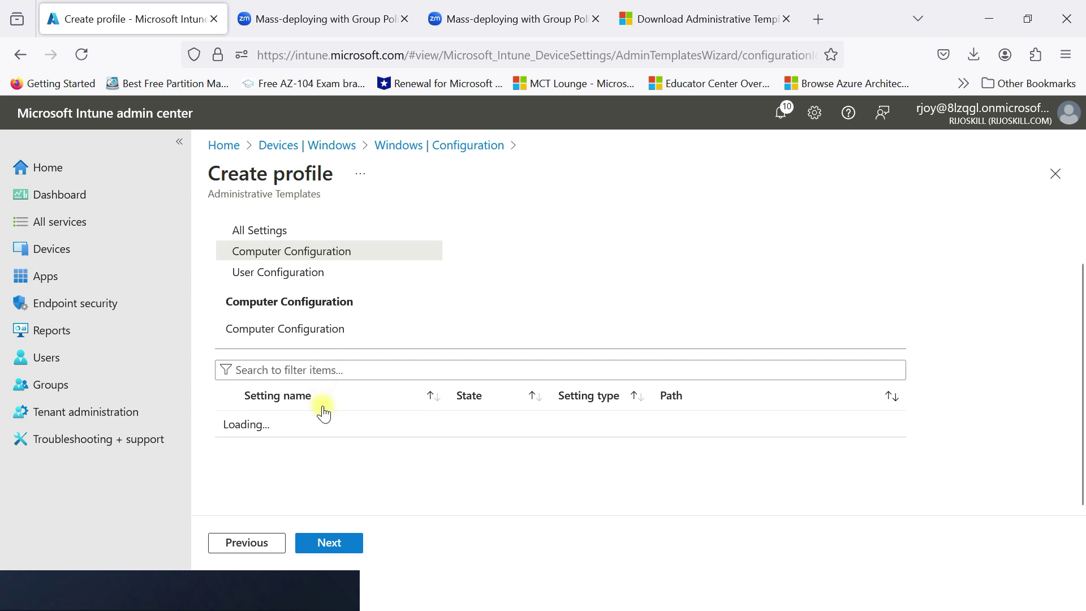
pyautogui.click(279, 278)
pyautogui.scroll(-1, 378, 456)
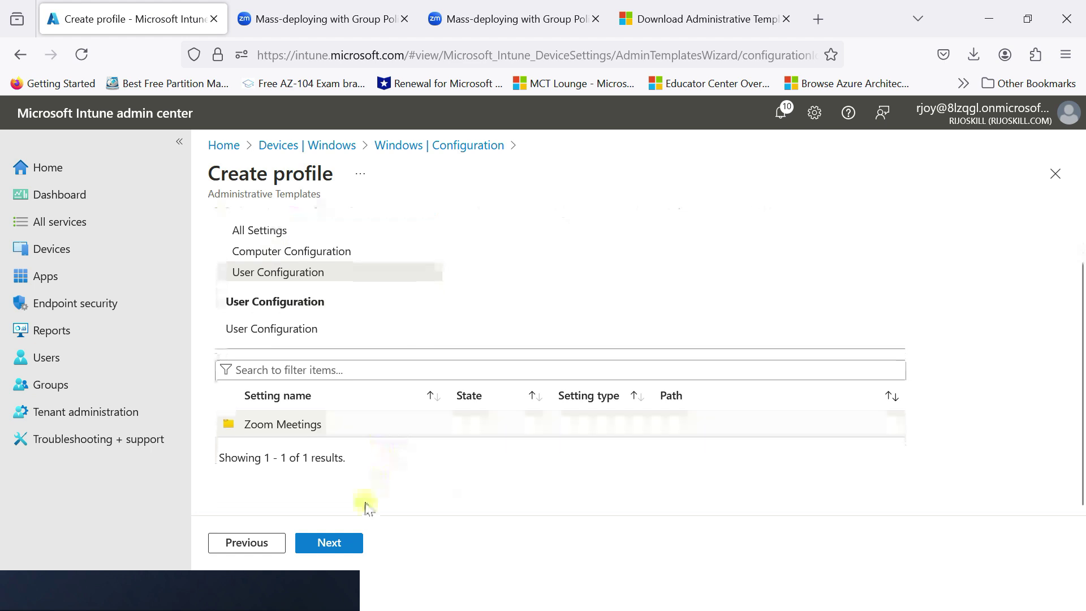
pyautogui.click(279, 429)
pyautogui.scroll(-3, 472, 447)
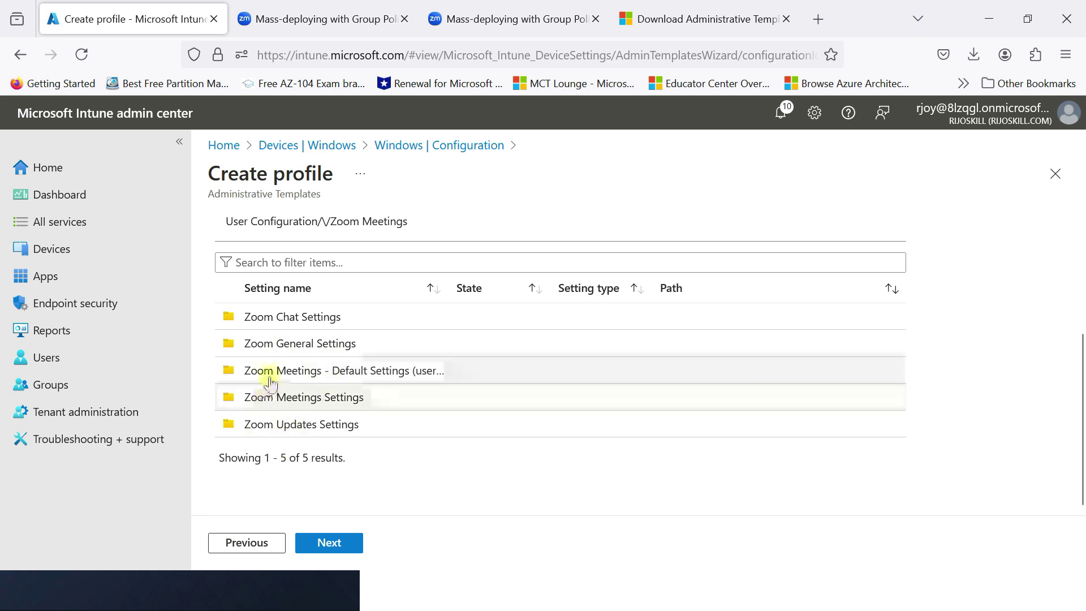
pyautogui.click(288, 424)
pyautogui.scroll(-3, 362, 389)
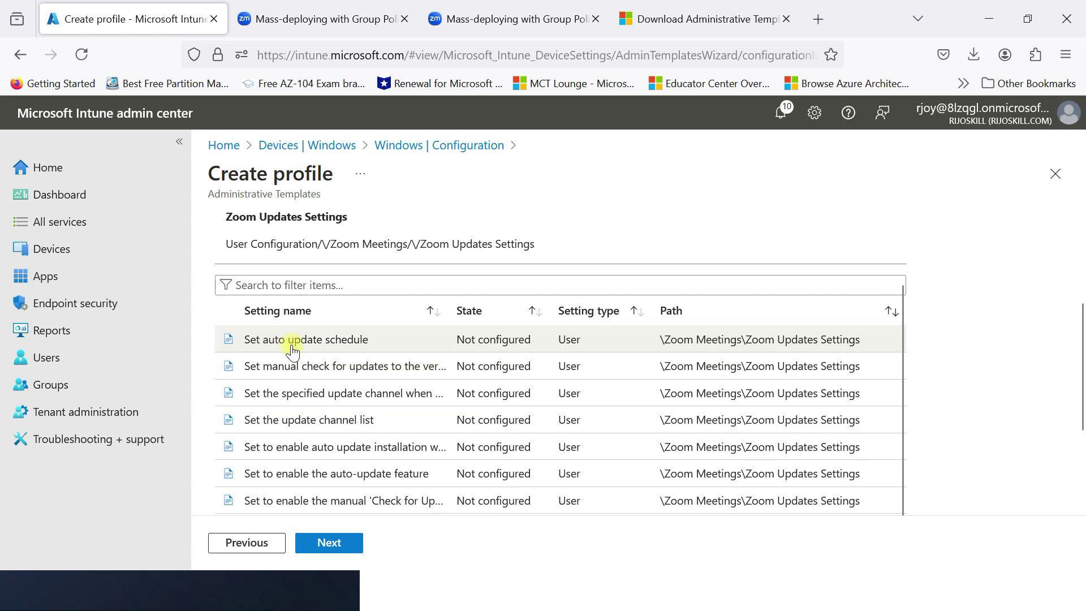
# Step: Set the "Set auto update schedule" setting to Enabled, leaving its value empty
pyautogui.click(316, 339)
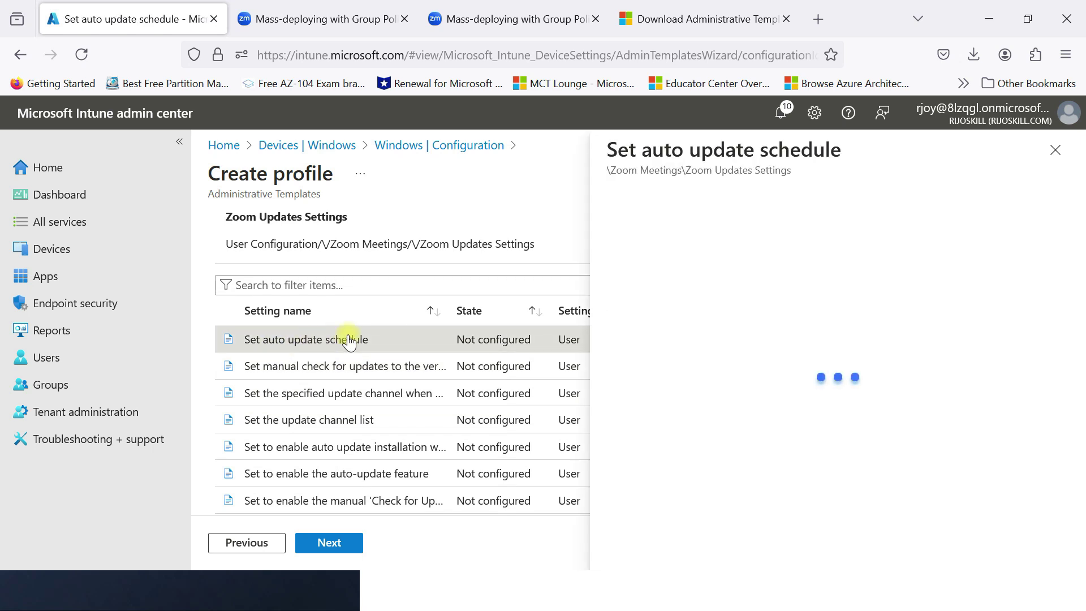
pyautogui.scroll(-1, 762, 399)
pyautogui.click(614, 420)
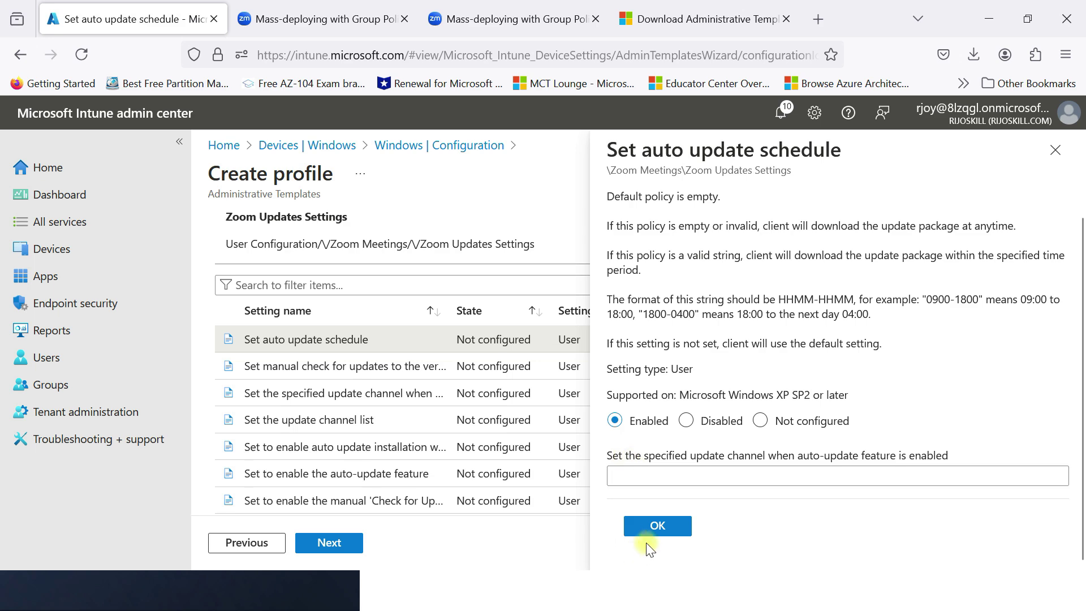
pyautogui.click(656, 525)
# Step: Keep the Default scope tag, leave the assignments without groups, and create the reviewed profile
pyautogui.scroll(-3, 317, 509)
pyautogui.scroll(-5, 359, 353)
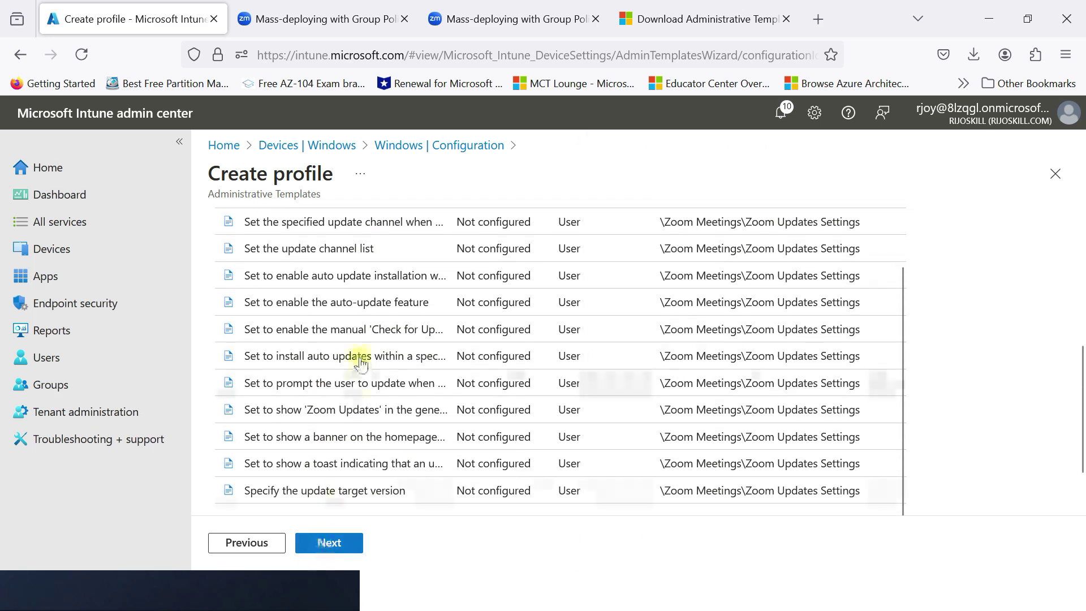
pyautogui.click(342, 543)
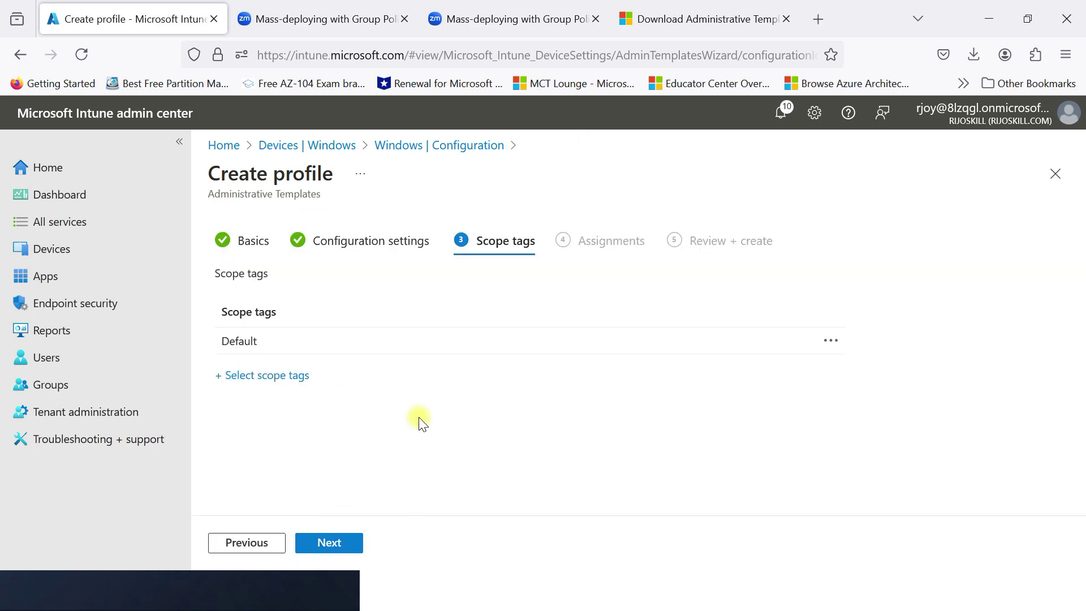
pyautogui.click(337, 542)
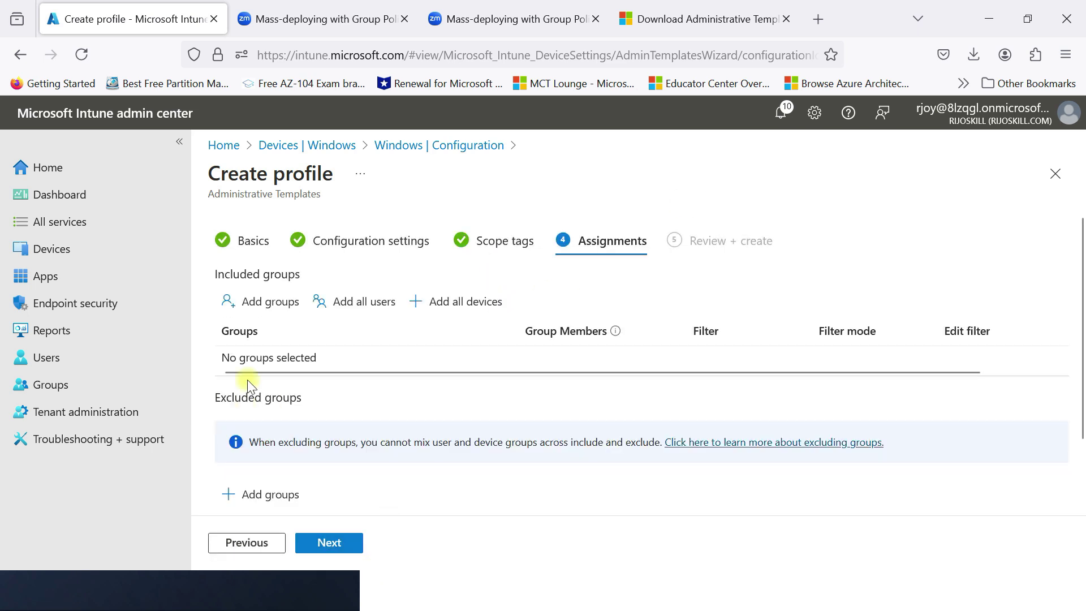
pyautogui.click(340, 543)
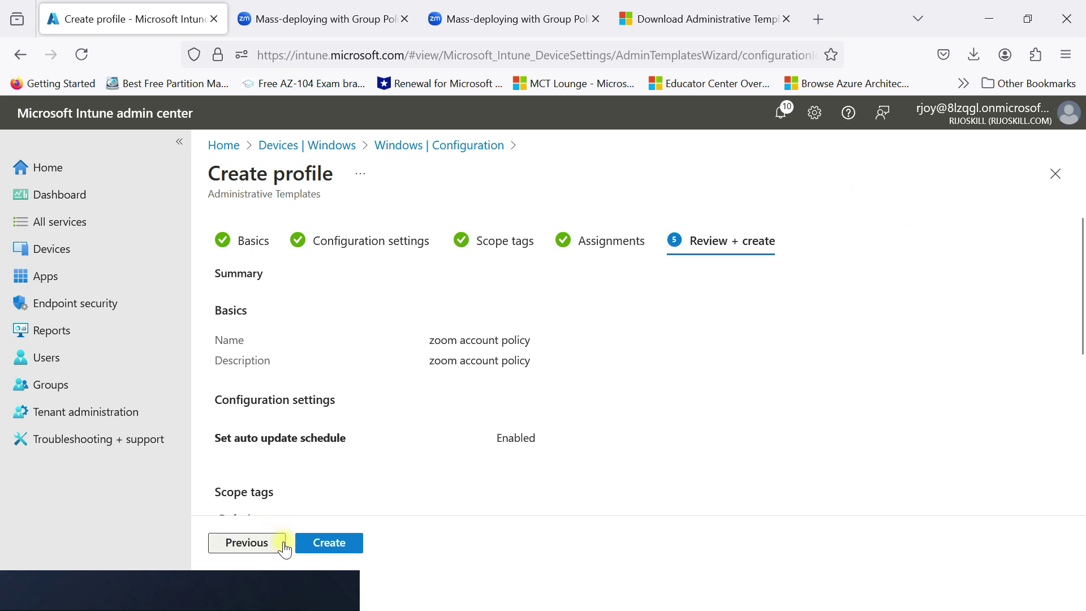
pyautogui.click(328, 543)
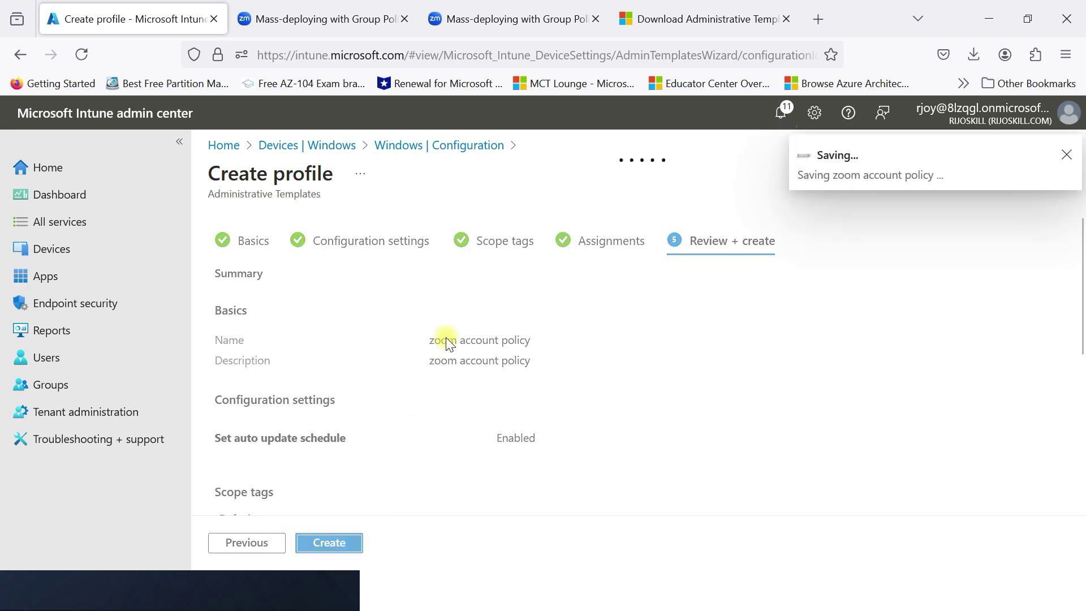
# Step: Refresh the policies list and check the type, last modified date and scope tags of zoom account policy
pyautogui.click(550, 283)
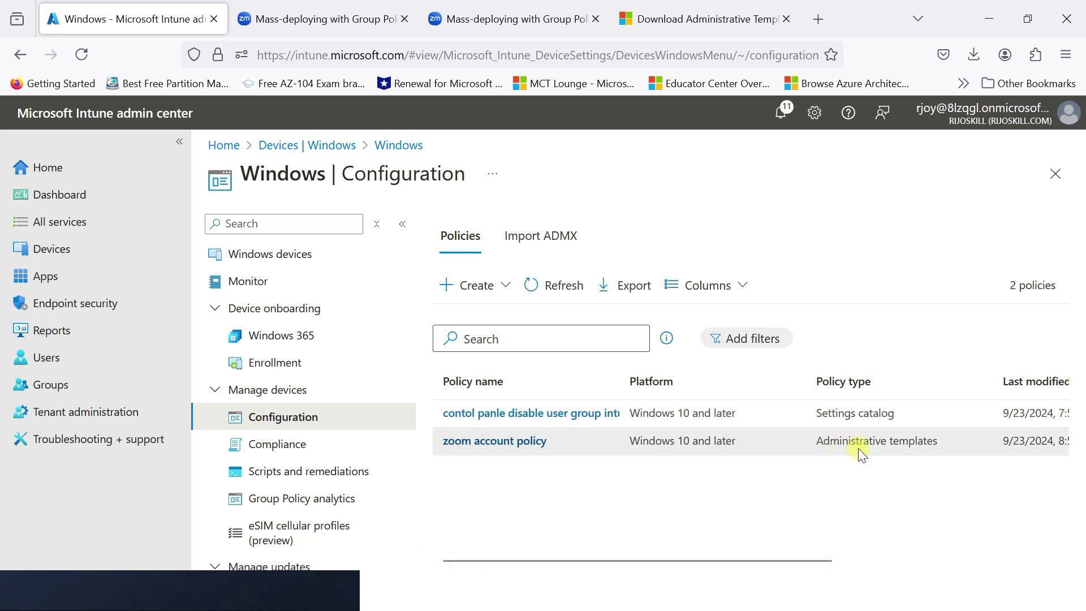
pyautogui.moveTo(756, 565); pyautogui.dragTo(987, 568)
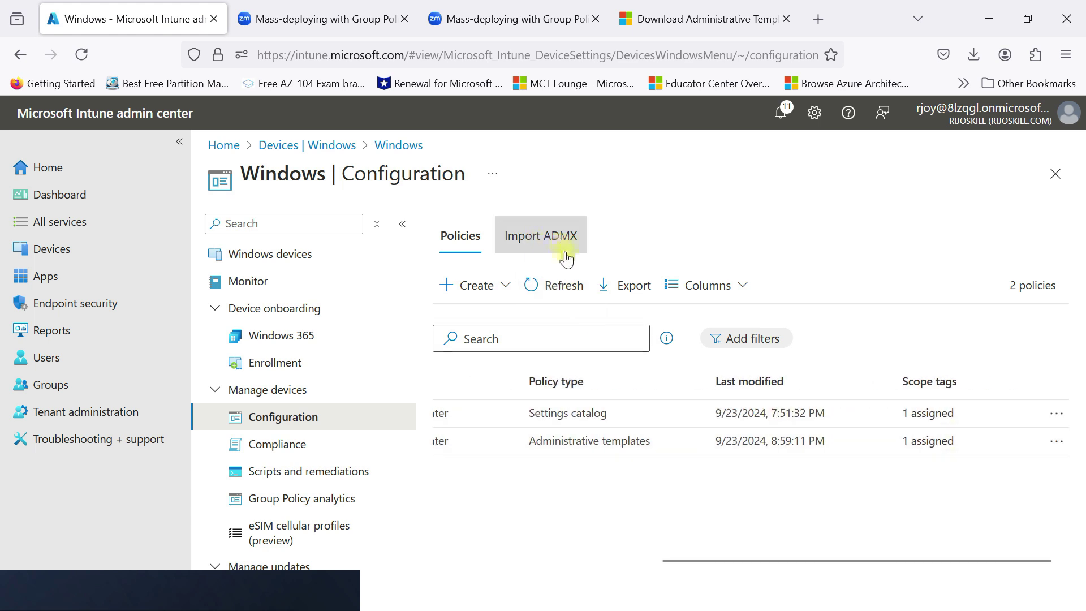
pyautogui.moveTo(744, 559); pyautogui.dragTo(554, 561)
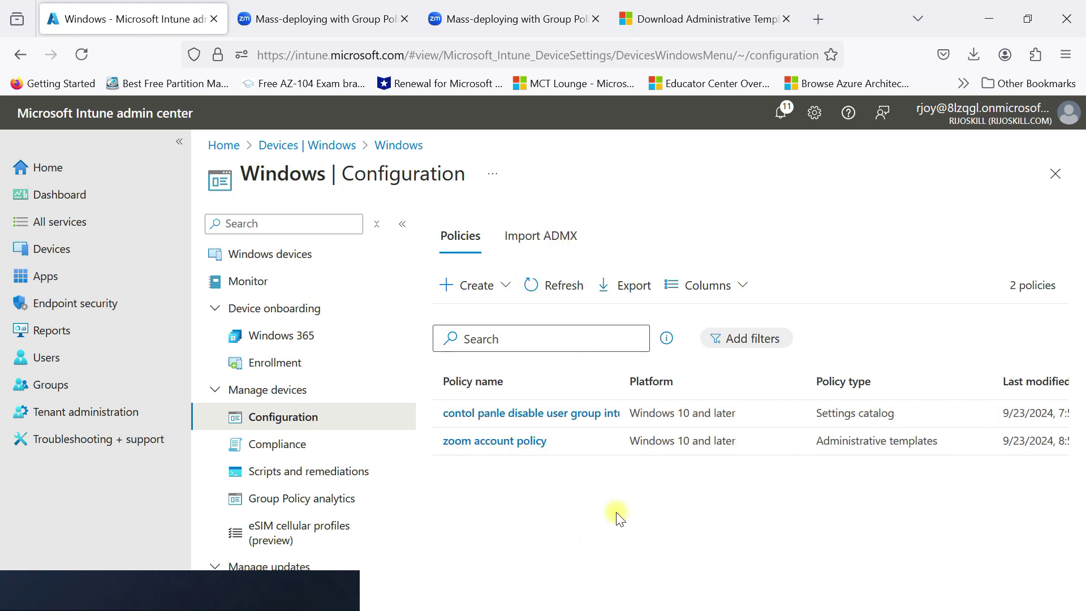